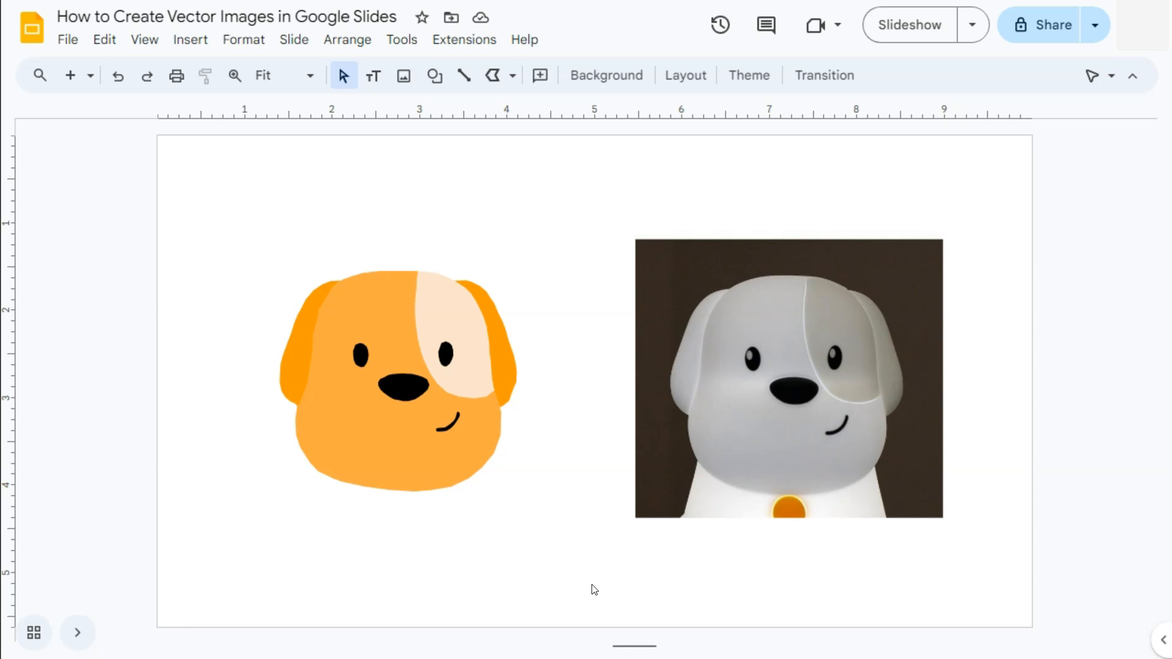
# - Stretch the dog photo wider on both sides and zoom in to inspect its image quality
pyautogui.click(567, 393)
pyautogui.click(830, 365)
pyautogui.moveTo(943, 365); pyautogui.dragTo(1021, 364)
pyautogui.moveTo(634, 364); pyautogui.dragTo(579, 361)
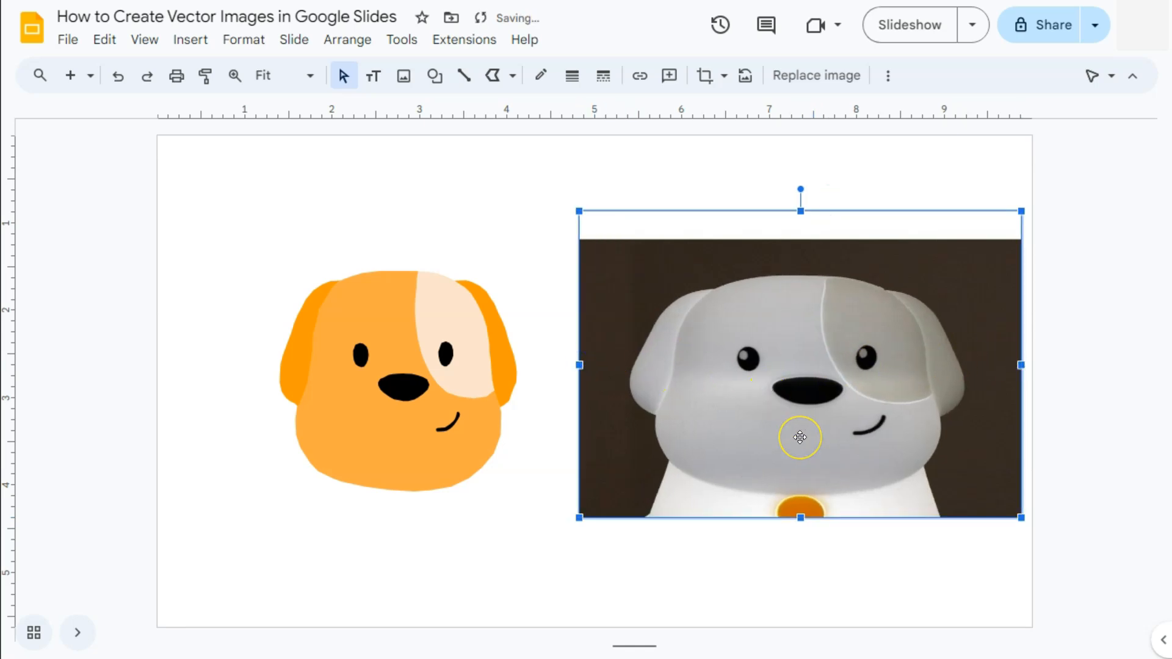
pyautogui.keyDown('ctrl'); pyautogui.scroll(5, 799, 436); pyautogui.keyUp('ctrl')
pyautogui.keyDown('ctrl'); pyautogui.scroll(3, 800, 437); pyautogui.keyUp('ctrl')
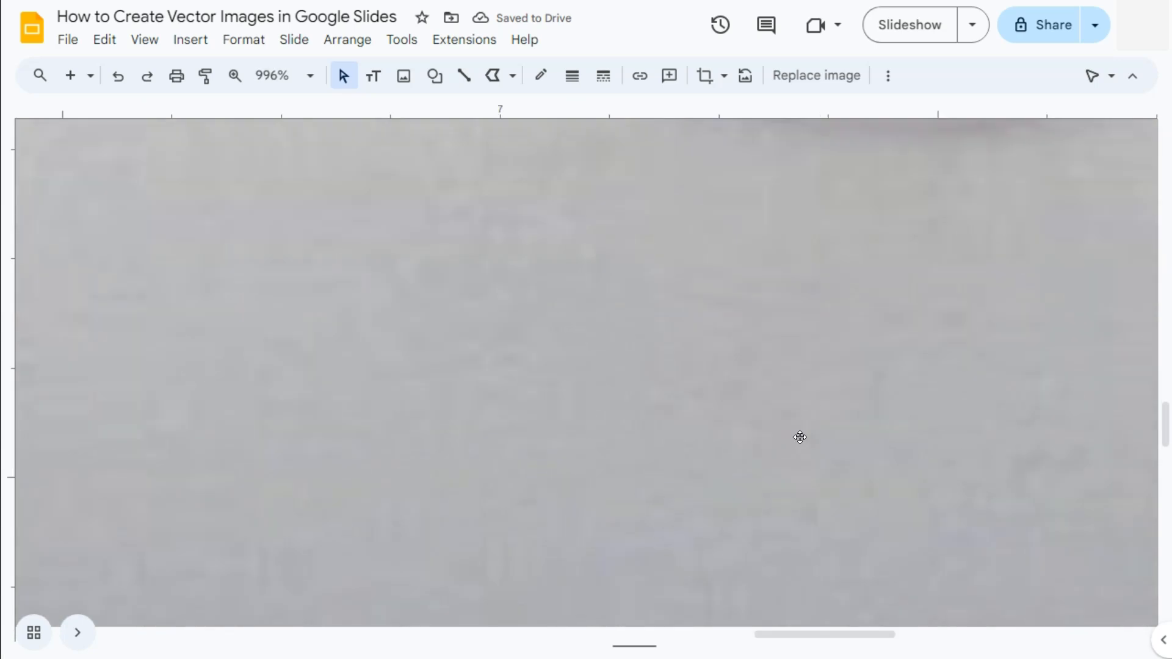
pyautogui.keyDown('ctrl'); pyautogui.scroll(-2, 800, 437); pyautogui.keyUp('ctrl')
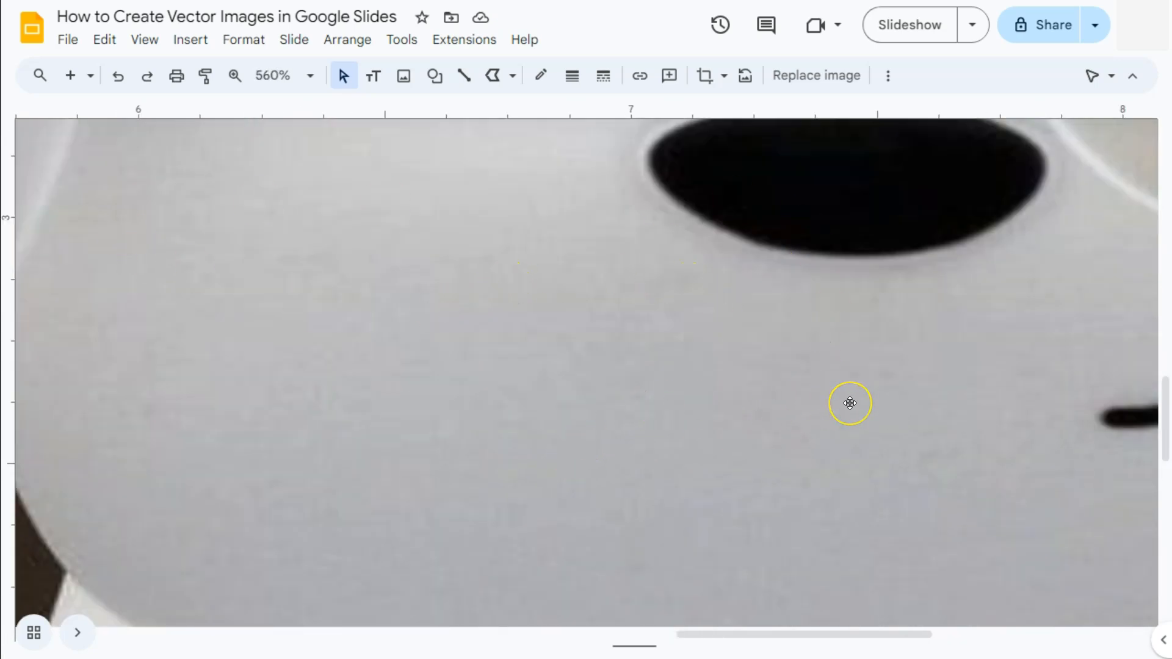
pyautogui.keyDown('ctrl'); pyautogui.scroll(-1, 850, 403); pyautogui.keyUp('ctrl')
pyautogui.keyDown('ctrl'); pyautogui.scroll(-2, 850, 403); pyautogui.keyUp('ctrl')
# - Undo the width changes made to the dog photo and deselect it
pyautogui.click(118, 76)
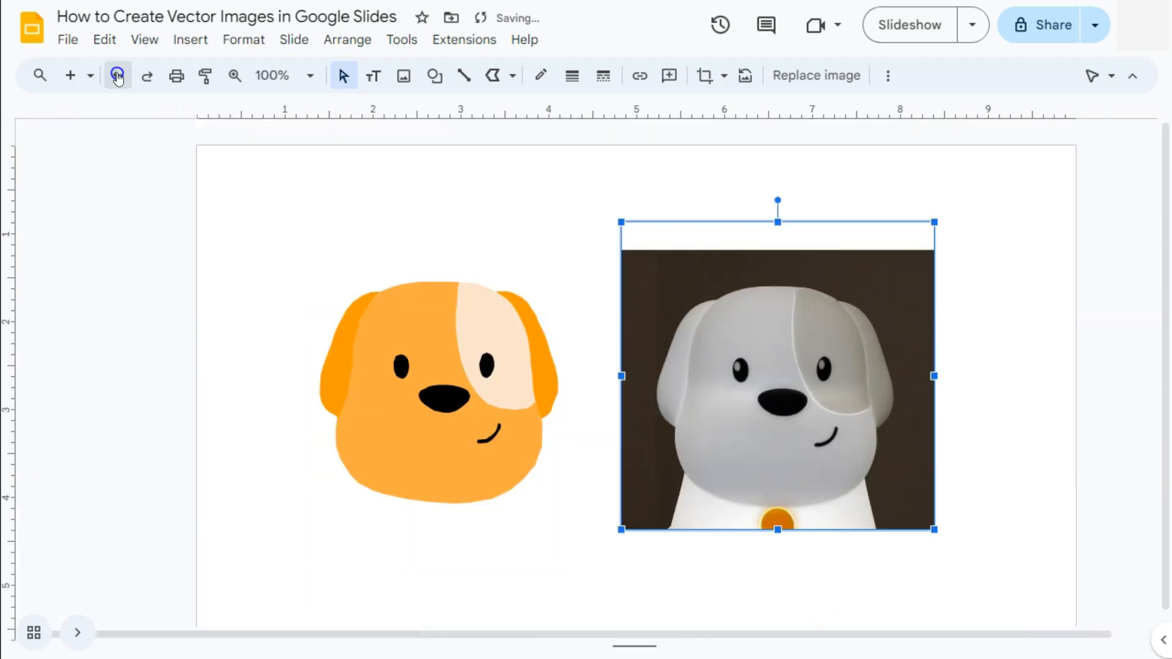
pyautogui.click(117, 76)
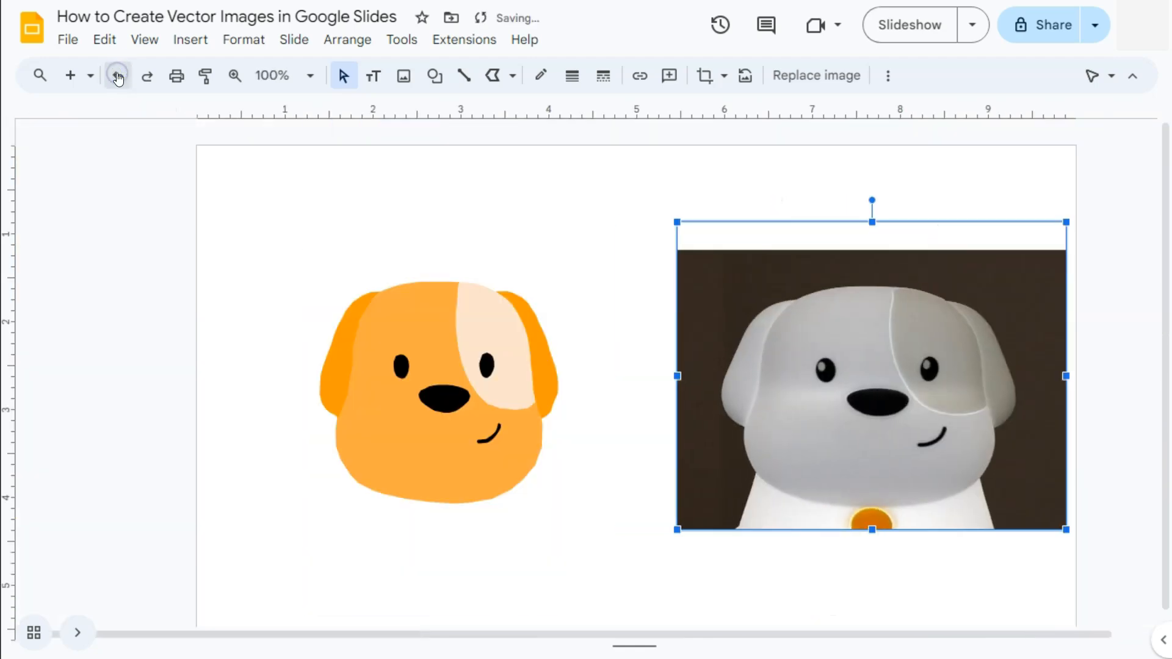
pyautogui.click(117, 75)
pyautogui.click(118, 76)
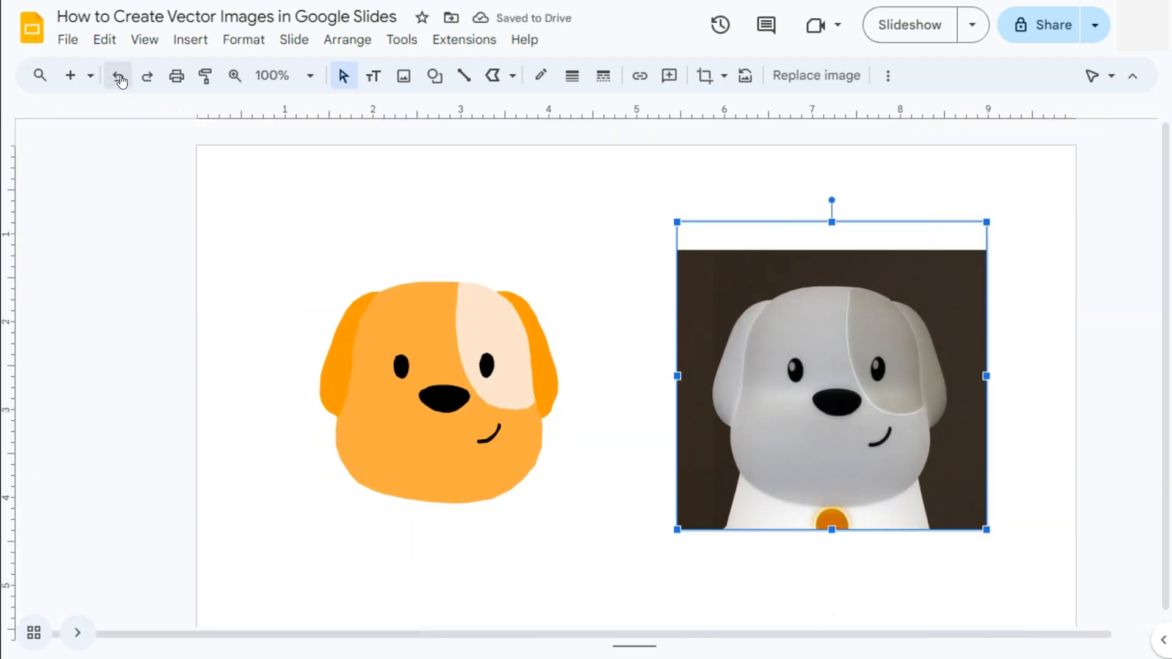
pyautogui.click(567, 250)
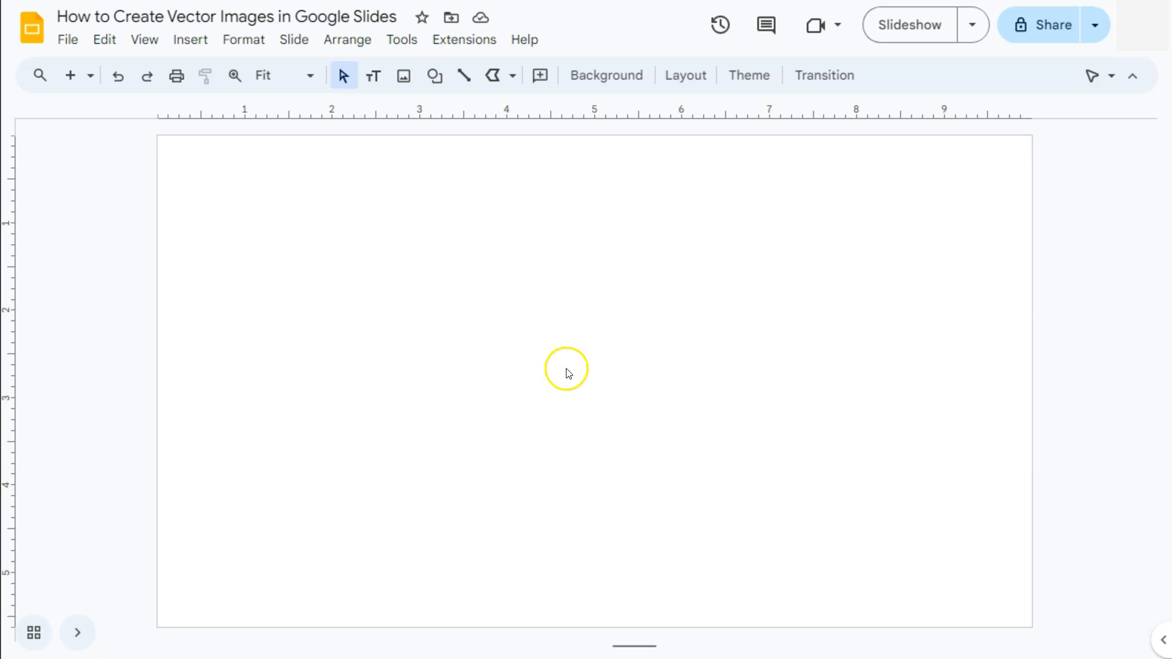
# - Search the web for "puppy" images and insert the white puppy lamp picture on the blank slide
pyautogui.click(191, 42)
pyautogui.click(228, 72)
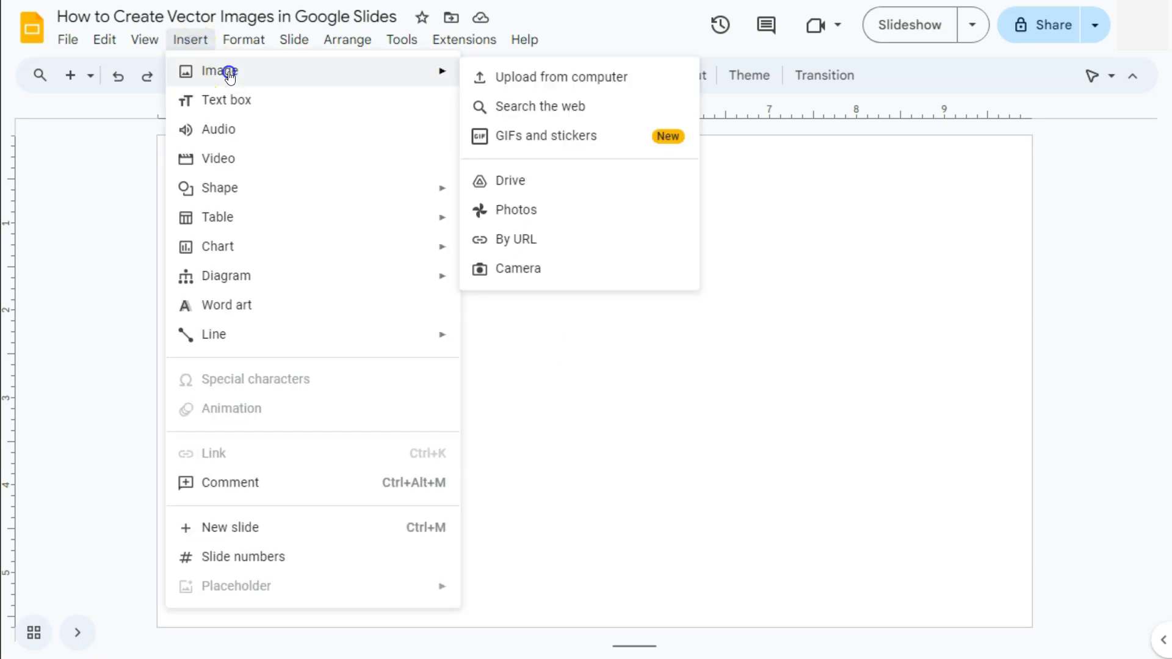
pyautogui.click(550, 90)
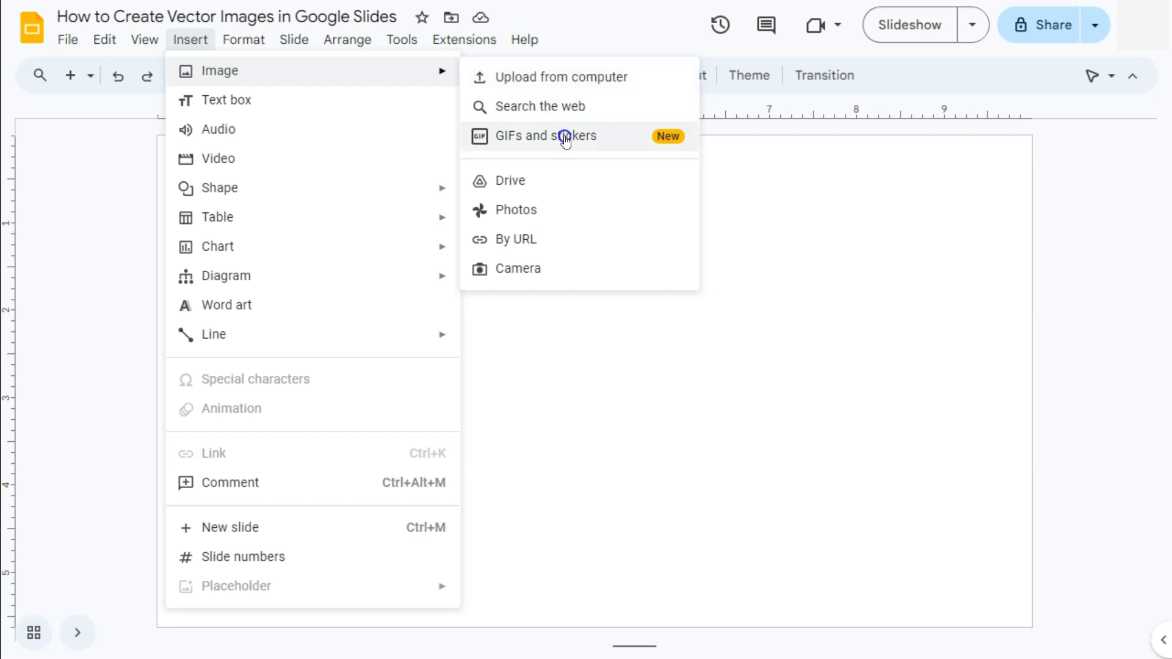
pyautogui.click(547, 107)
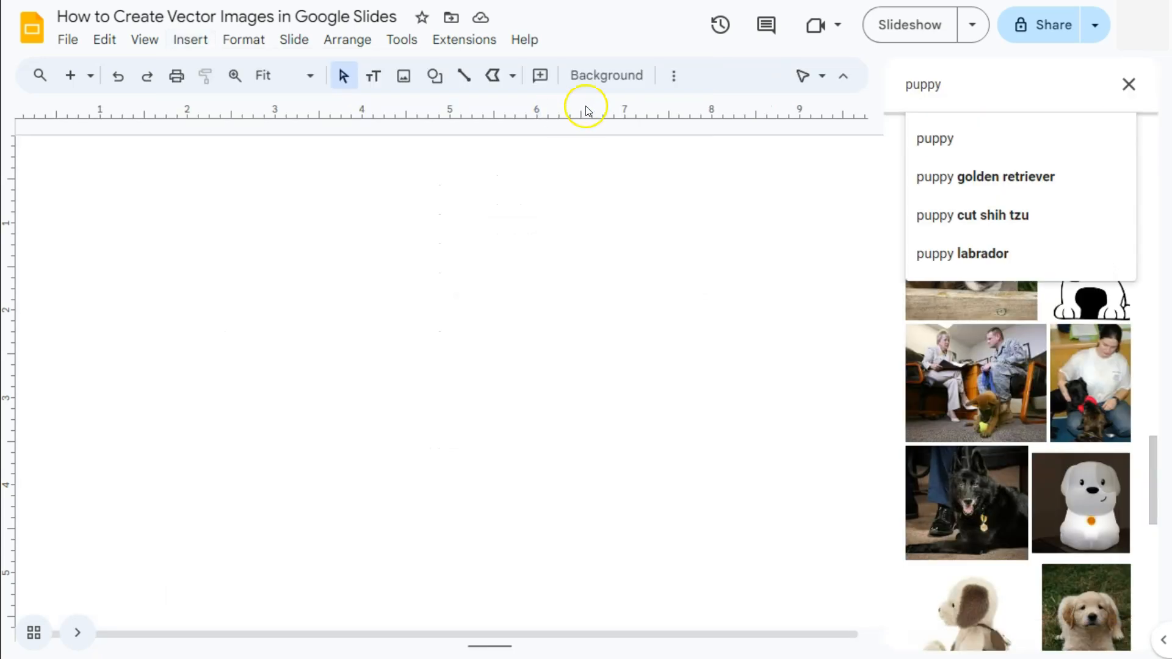
pyautogui.click(1075, 497)
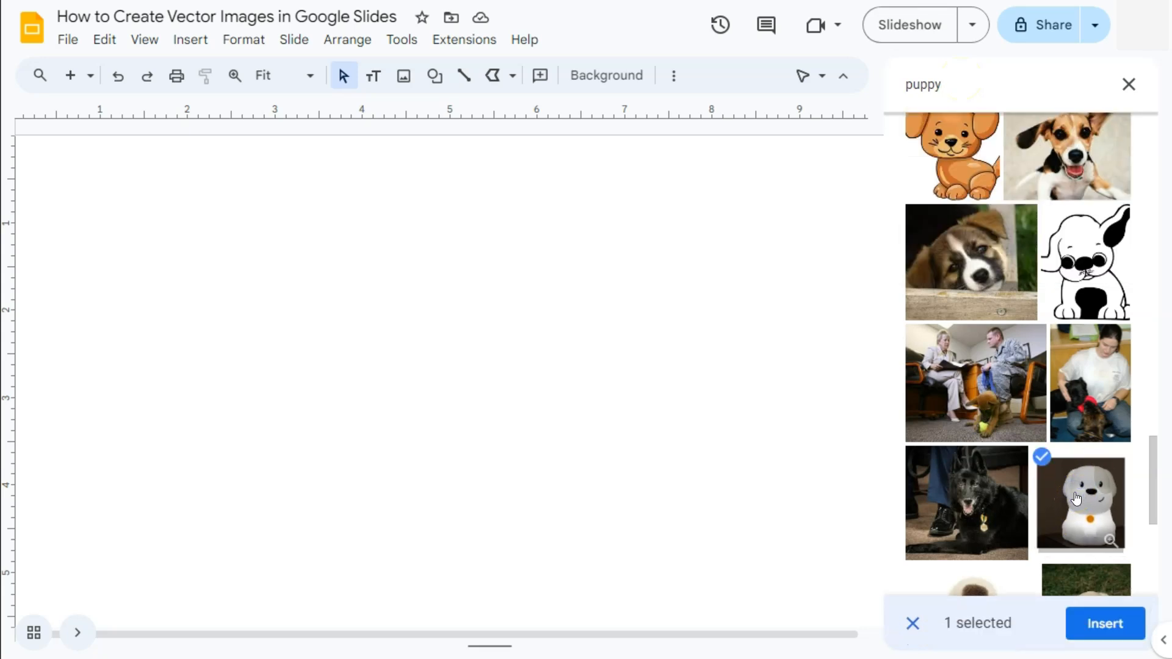
pyautogui.click(1102, 626)
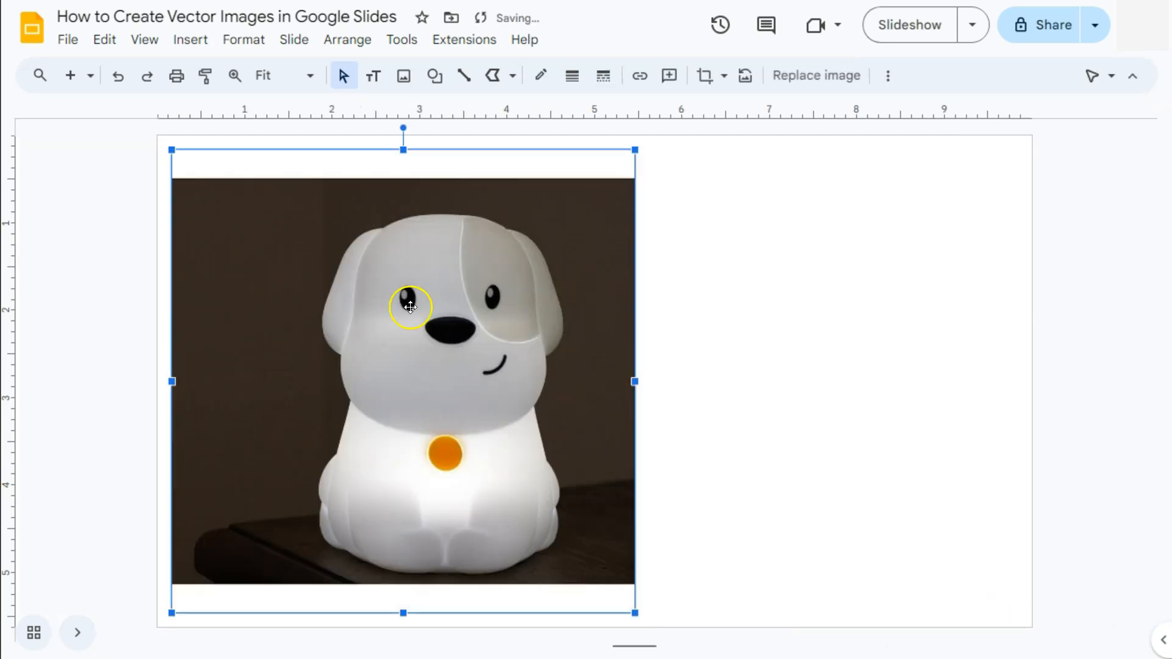
# - Move the puppy picture toward the middle of the slide and crop all four sides down to the head
pyautogui.moveTo(480, 313); pyautogui.dragTo(606, 313)
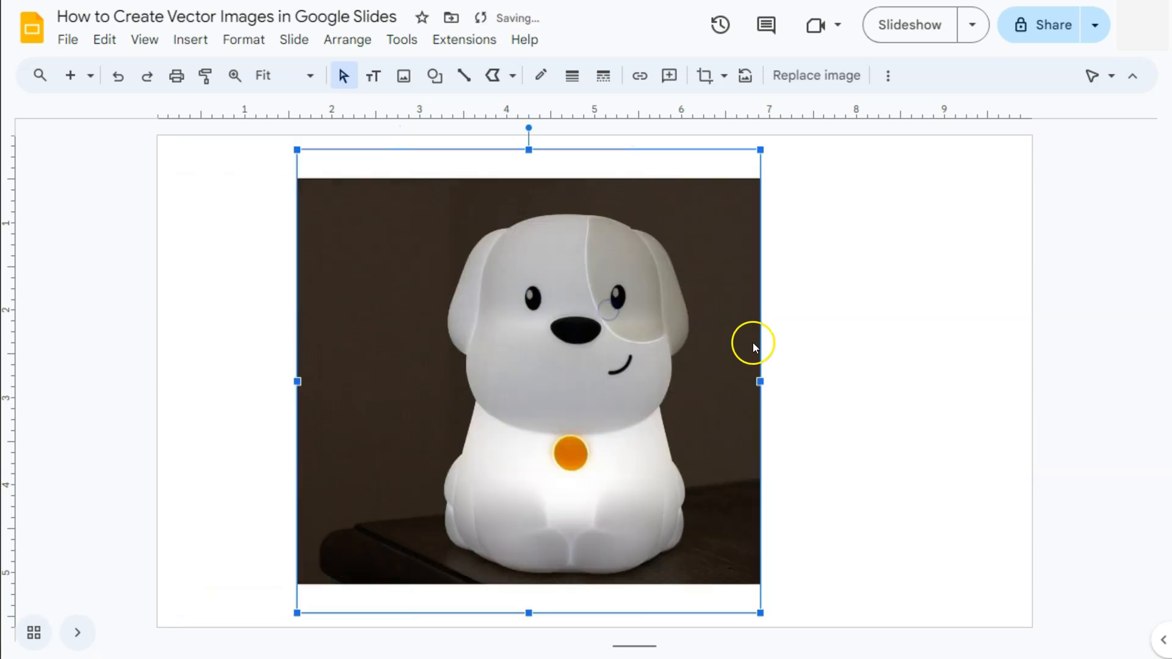
pyautogui.click(703, 76)
pyautogui.moveTo(299, 383); pyautogui.dragTo(434, 398)
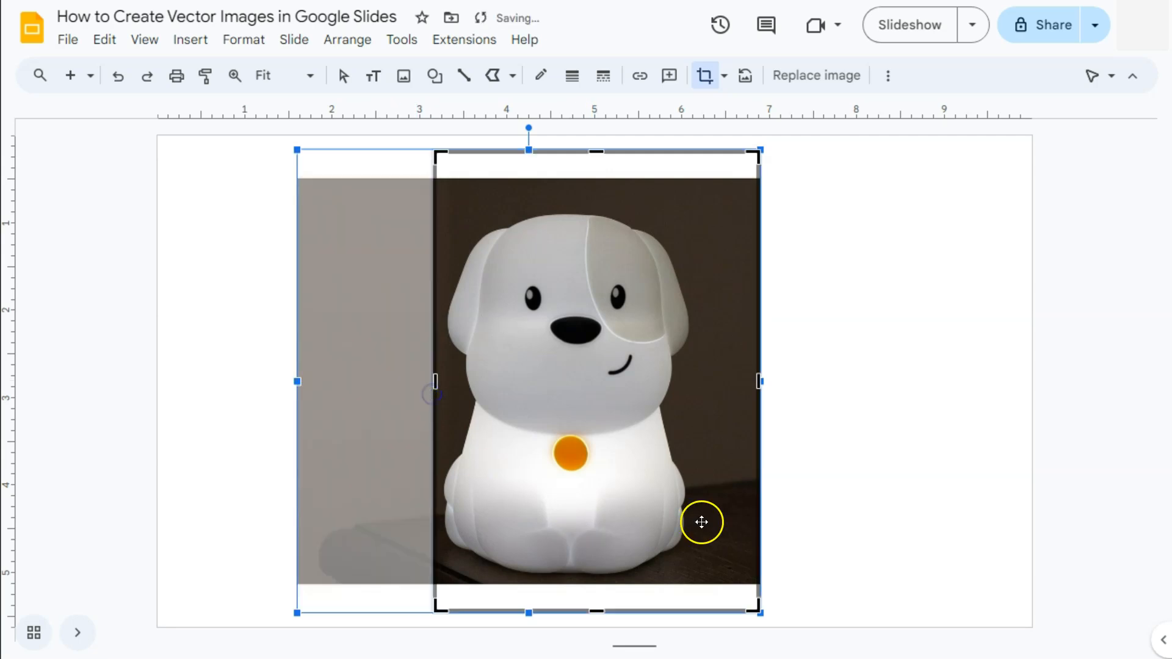
pyautogui.moveTo(759, 381); pyautogui.dragTo(700, 383)
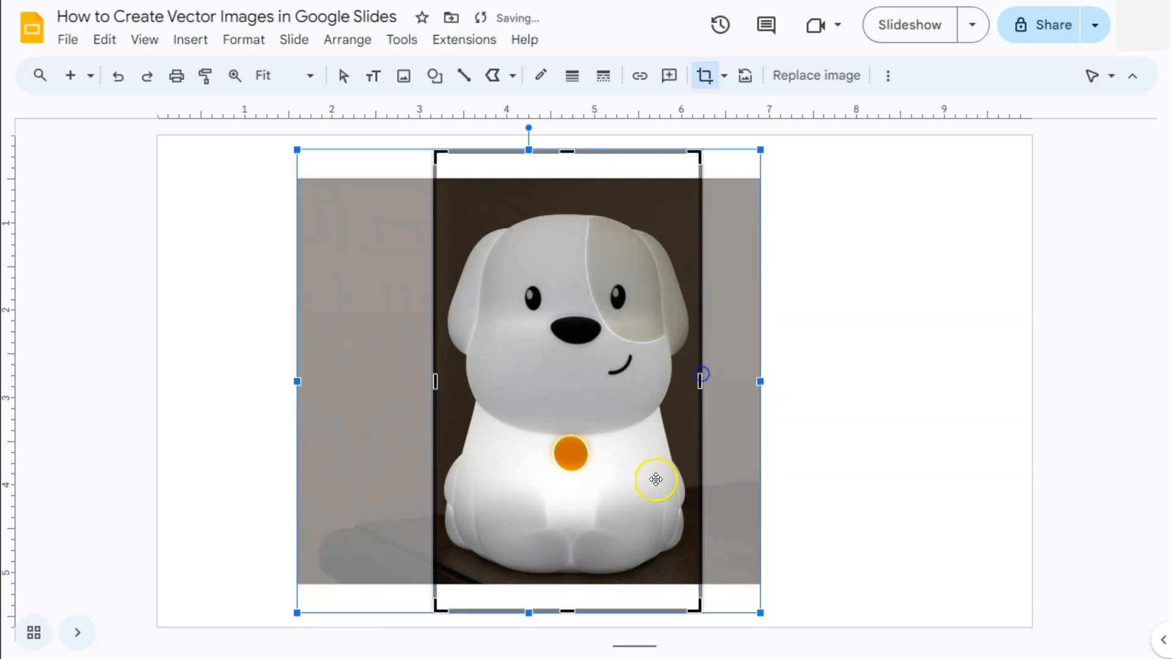
pyautogui.moveTo(567, 611); pyautogui.dragTo(567, 455)
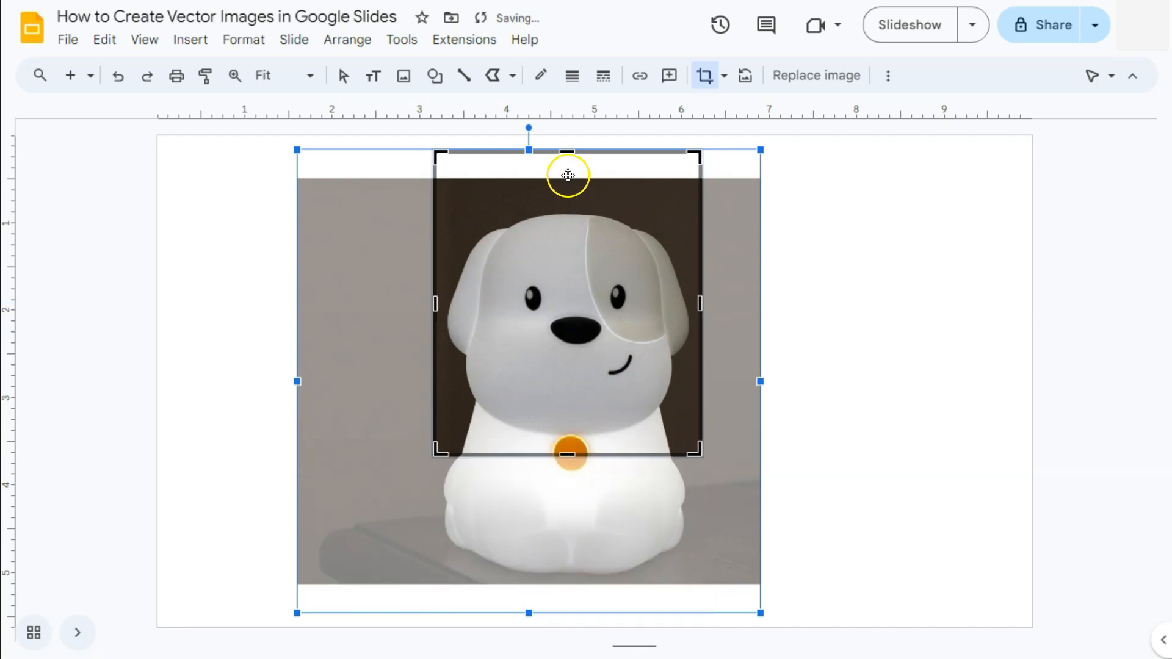
pyautogui.moveTo(569, 166); pyautogui.dragTo(568, 193)
pyautogui.click(858, 287)
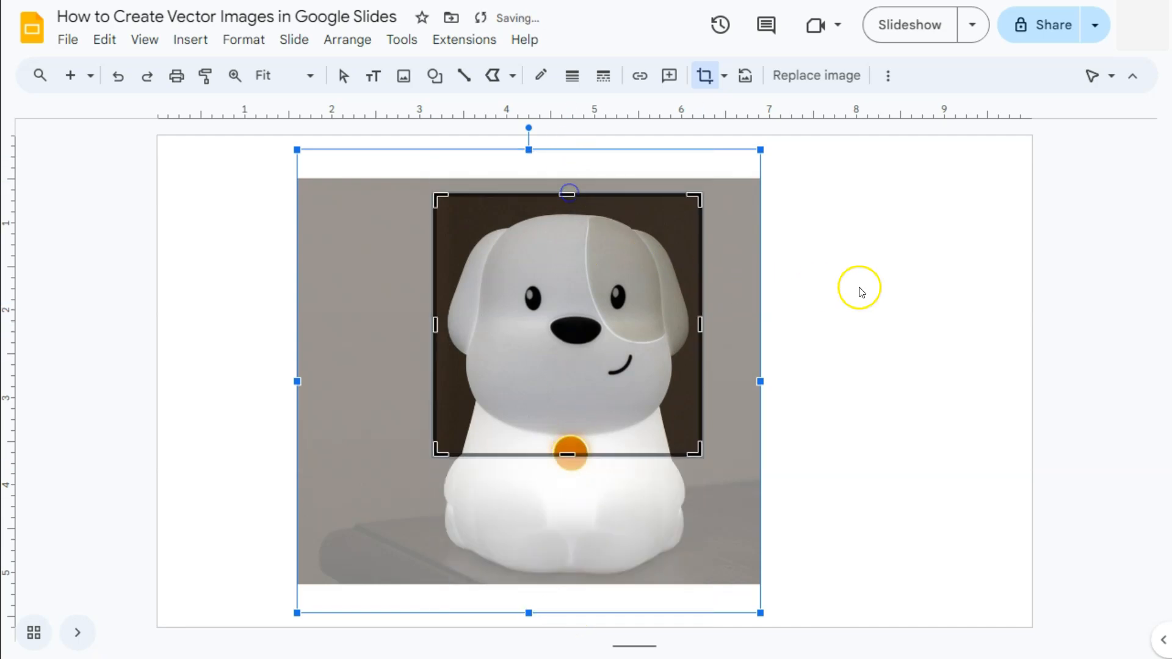
# - Enlarge the cropped puppy photo to about 4.5 inches wide and centre it on the slide
pyautogui.moveTo(556, 322); pyautogui.dragTo(535, 307)
pyautogui.moveTo(679, 441); pyautogui.dragTo(797, 561)
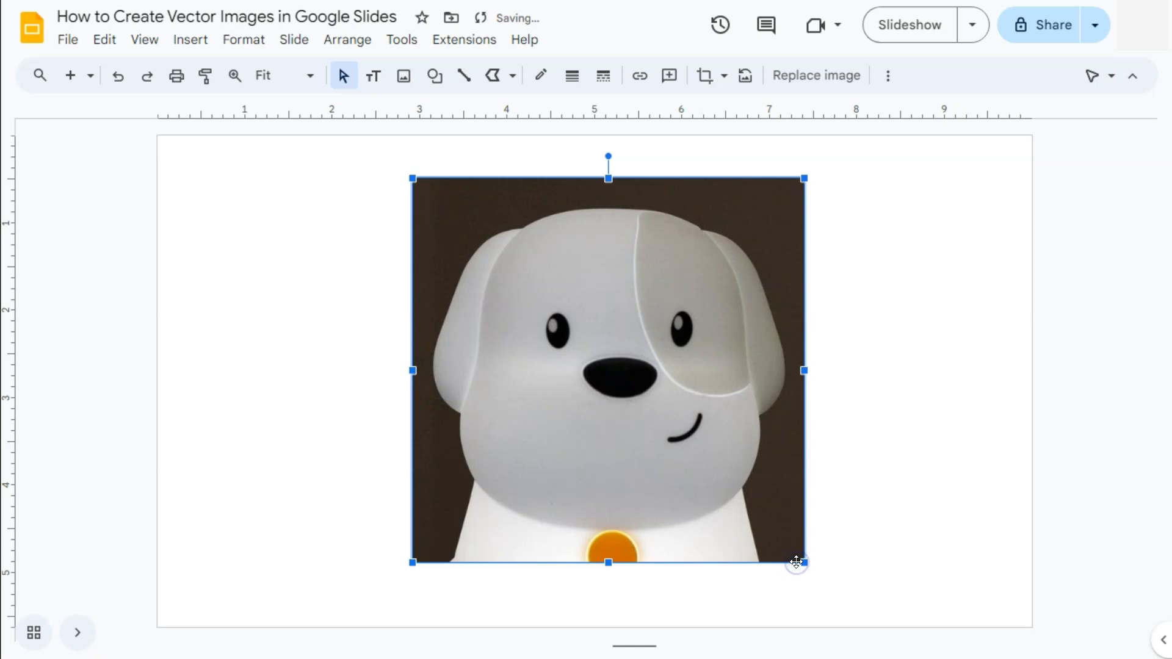
pyautogui.moveTo(666, 424); pyautogui.dragTo(652, 419)
pyautogui.click(600, 574)
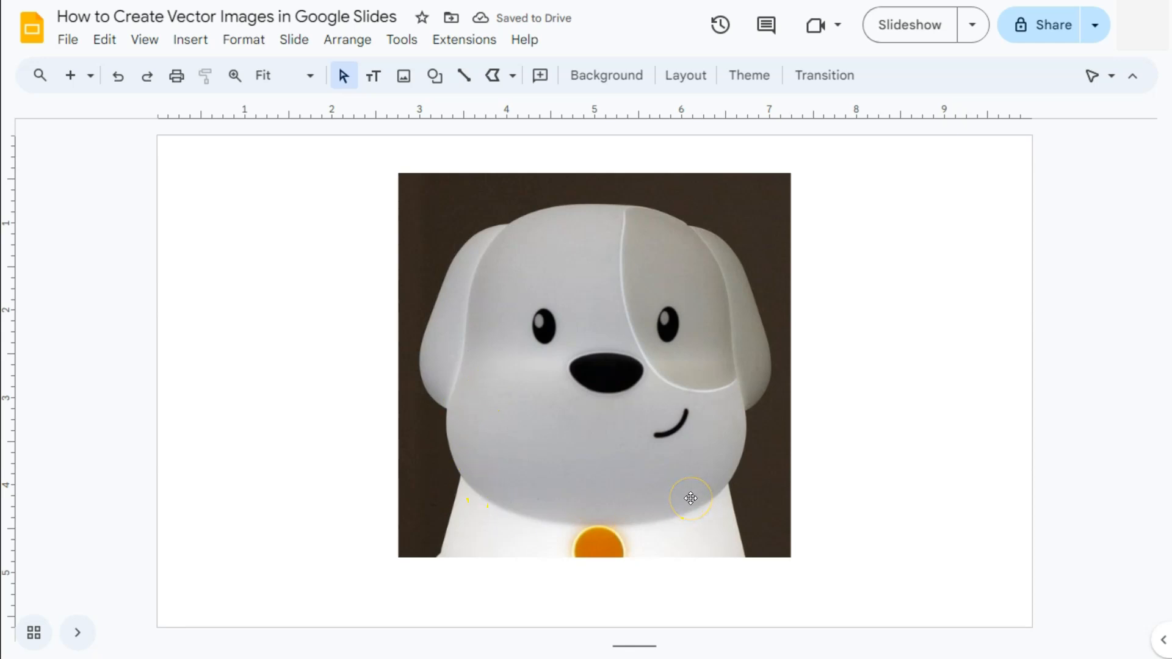
# - Trace the outline of the puppy's left-hand eye as a closed shape with the Polyline tool
pyautogui.click(514, 80)
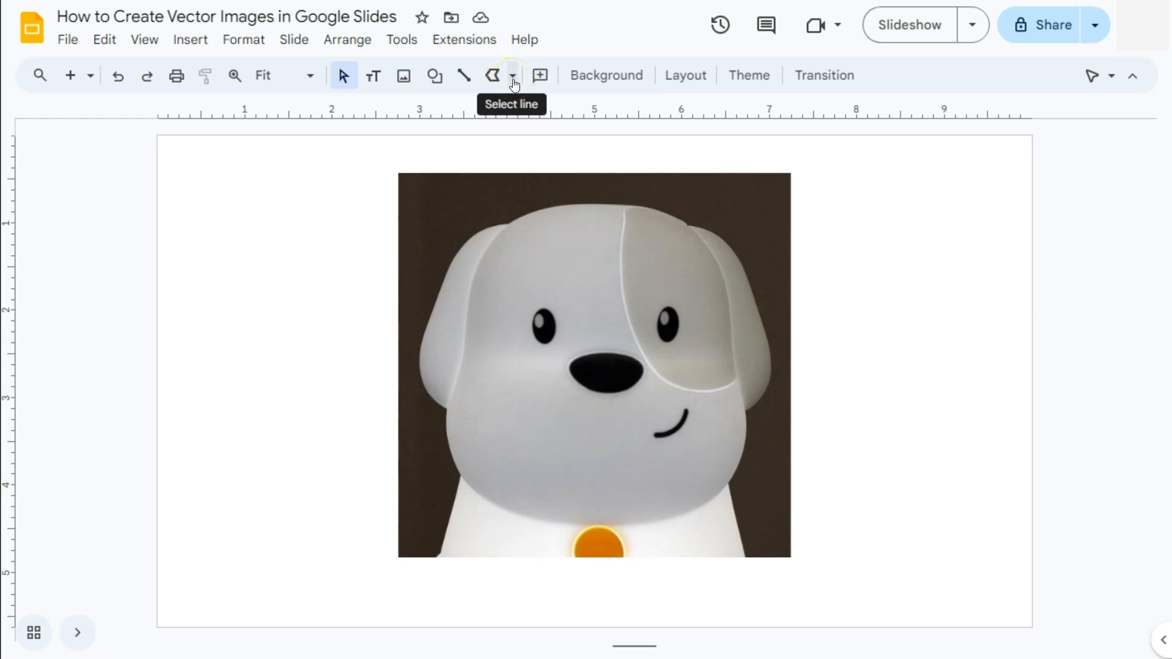
pyautogui.click(514, 81)
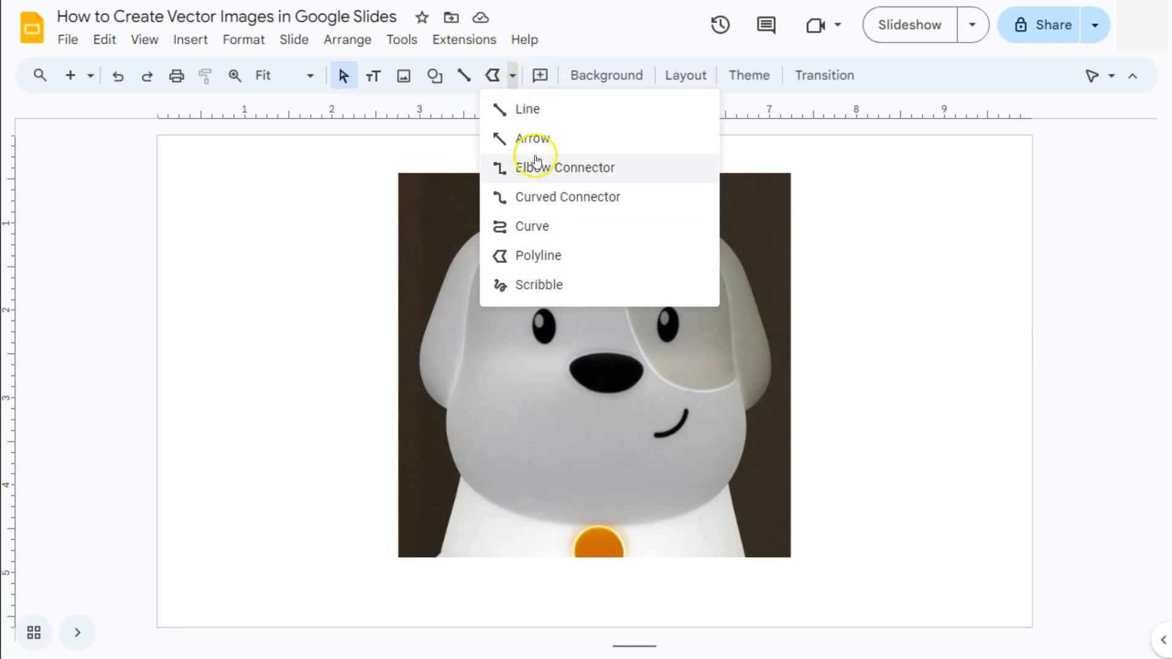
pyautogui.click(541, 255)
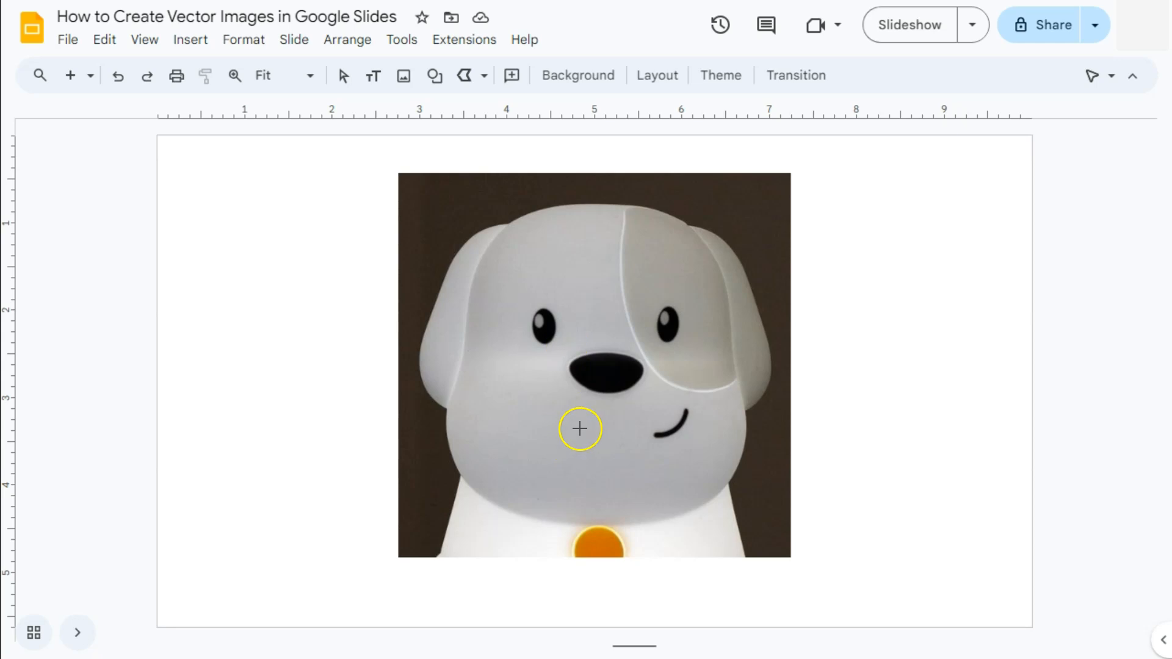
pyautogui.click(597, 360)
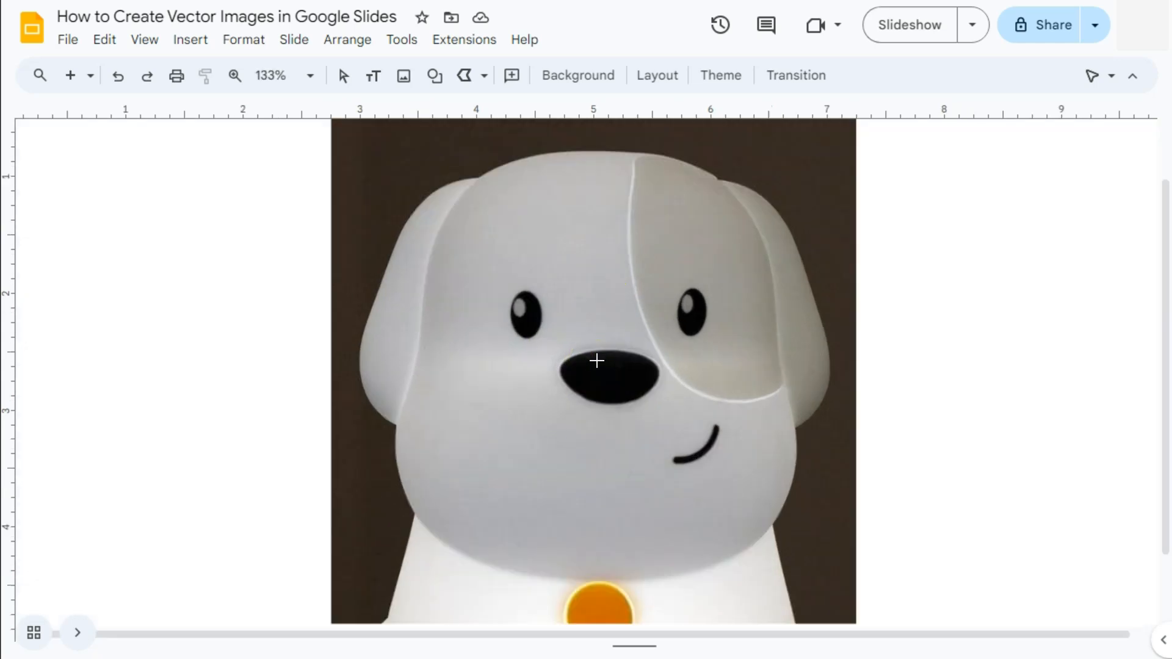
pyautogui.click(597, 361)
pyautogui.click(597, 361)
pyautogui.click(597, 361)
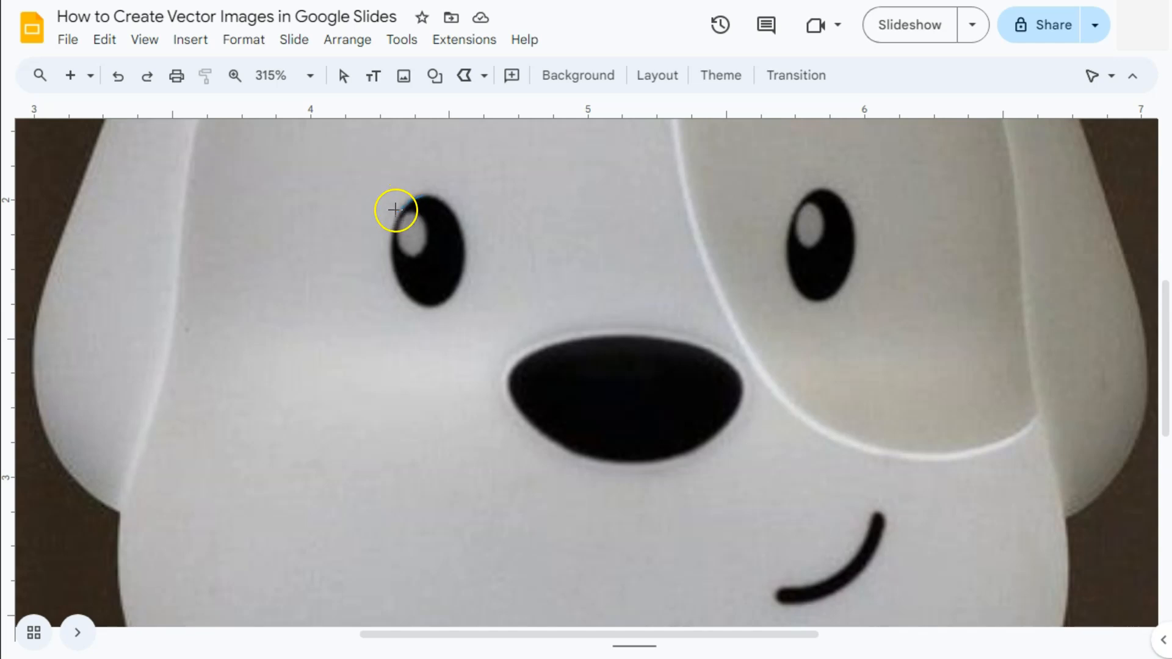
pyautogui.keyDown('ctrl'); pyautogui.scroll(2, 399, 215); pyautogui.keyUp('ctrl')
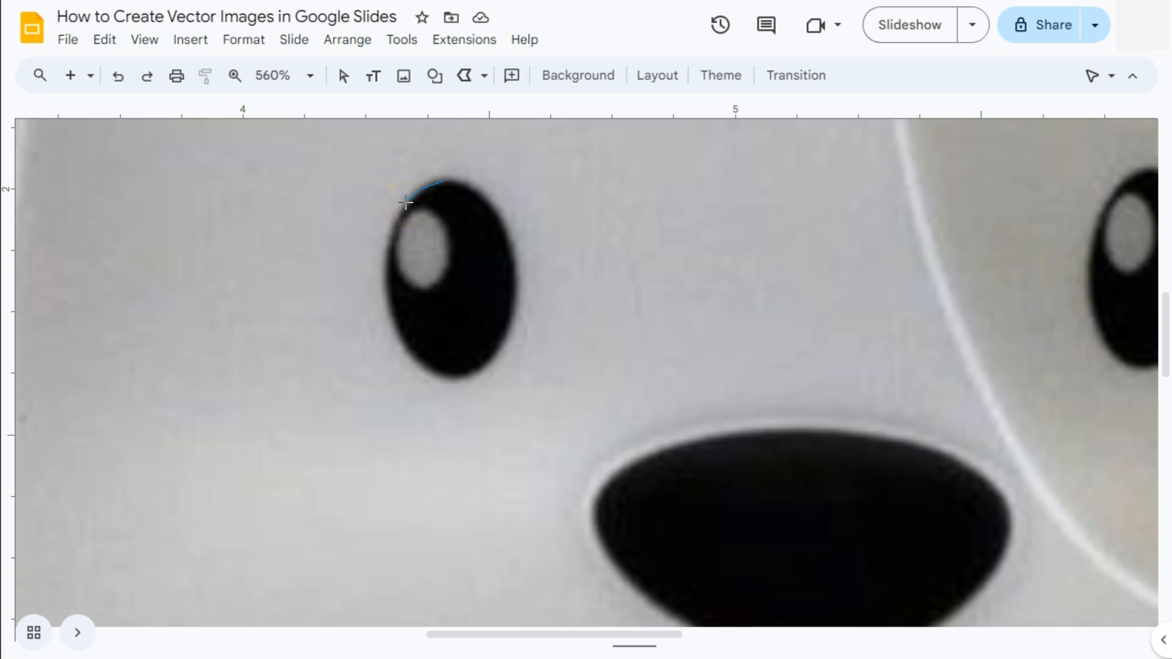
pyautogui.click(406, 202)
pyautogui.click(397, 217)
pyautogui.click(392, 312)
pyautogui.click(420, 356)
pyautogui.click(455, 375)
pyautogui.click(483, 366)
pyautogui.click(510, 327)
pyautogui.click(516, 271)
pyautogui.click(486, 199)
pyautogui.click(447, 178)
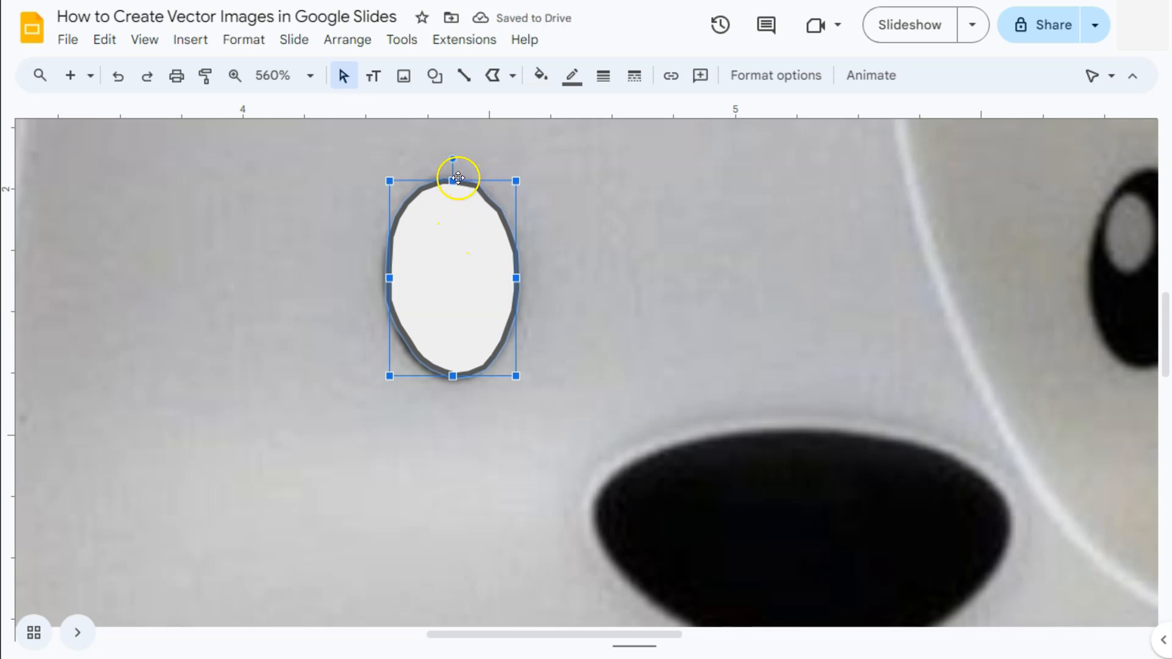
# - Edit the eye shape's points, adjusting the upper-right and lower edges to follow the eye's curve more smoothly
pyautogui.click(473, 192)
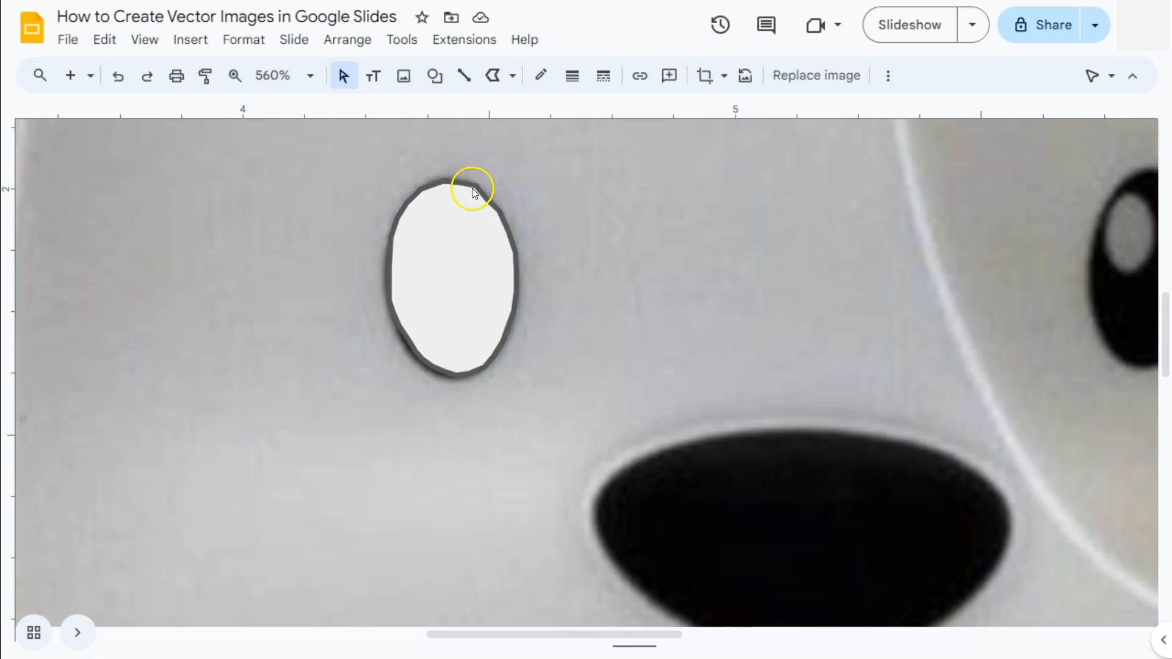
pyautogui.click(476, 280)
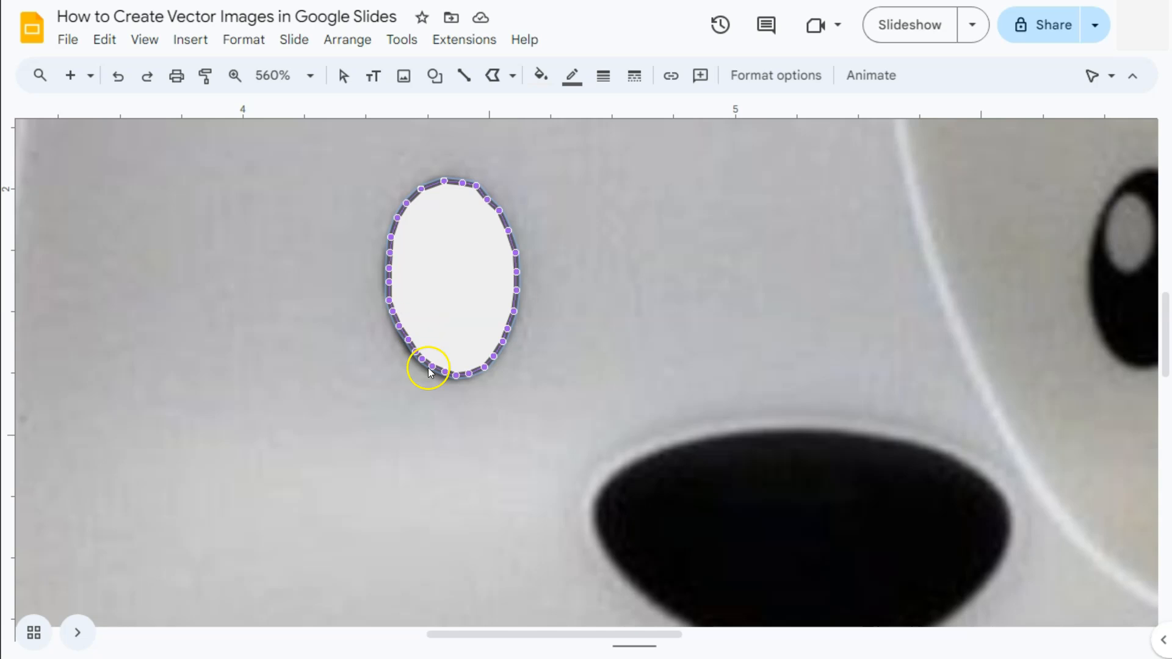
pyautogui.click(485, 200)
pyautogui.moveTo(487, 201)
pyautogui.mouseDown()
pyautogui.moveTo(504, 179)
pyautogui.moveTo(490, 196)
pyautogui.mouseUp()
pyautogui.doubleClick(449, 251)
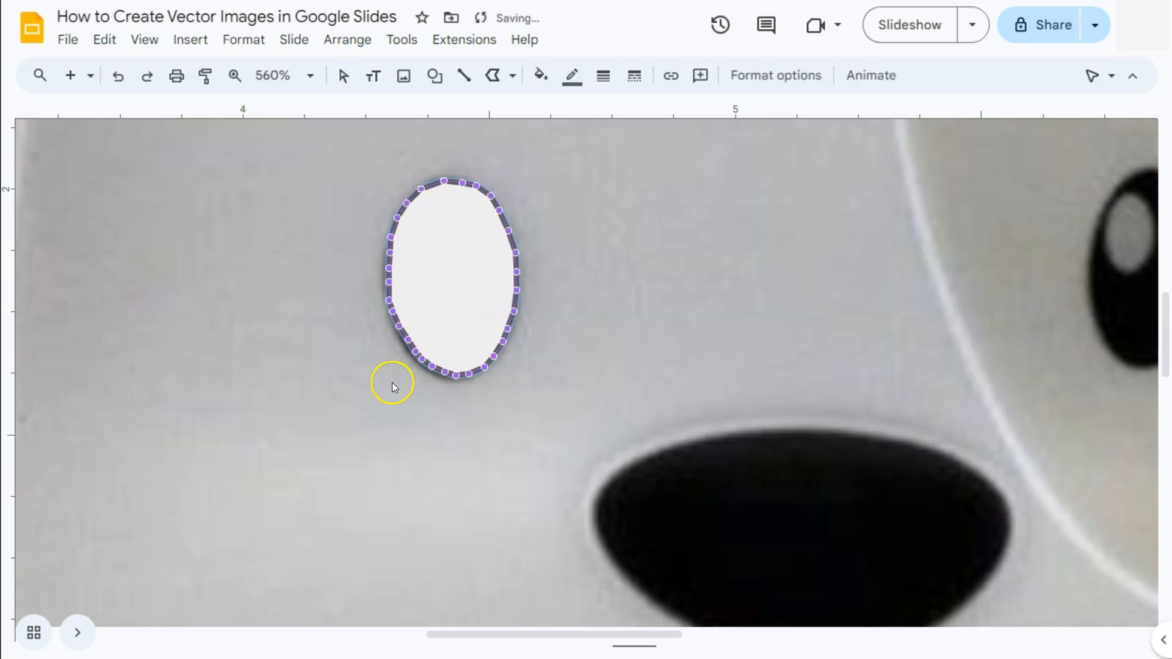
pyautogui.click(397, 326)
pyautogui.click(413, 352)
pyautogui.click(444, 377)
pyautogui.click(458, 376)
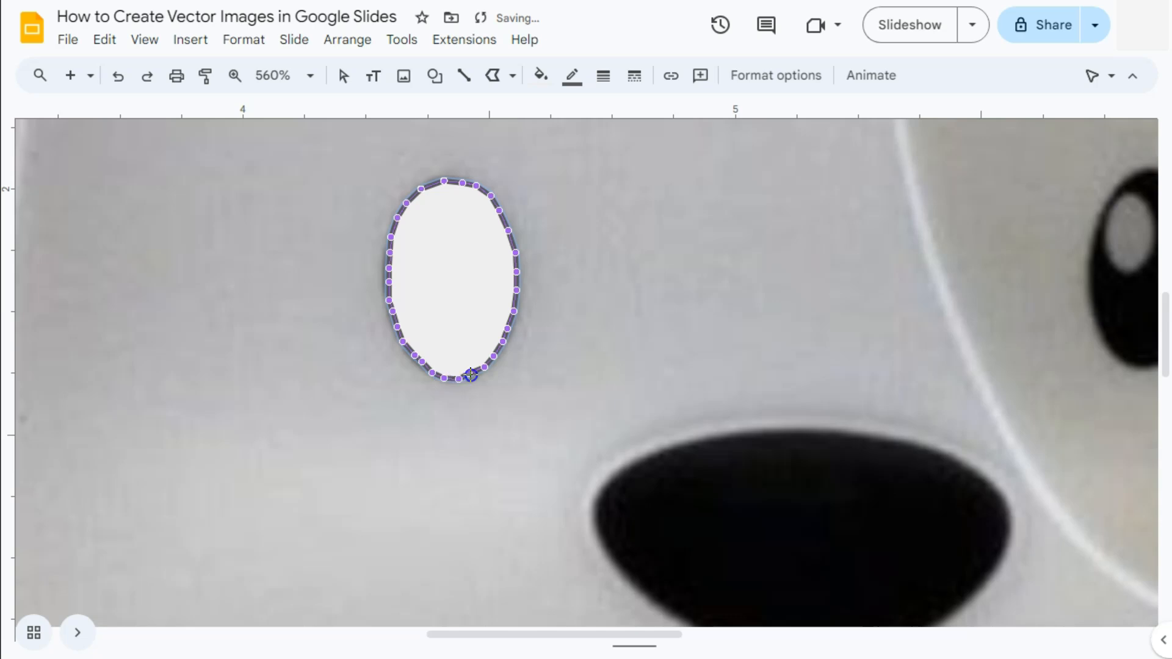
pyautogui.press('Escape')
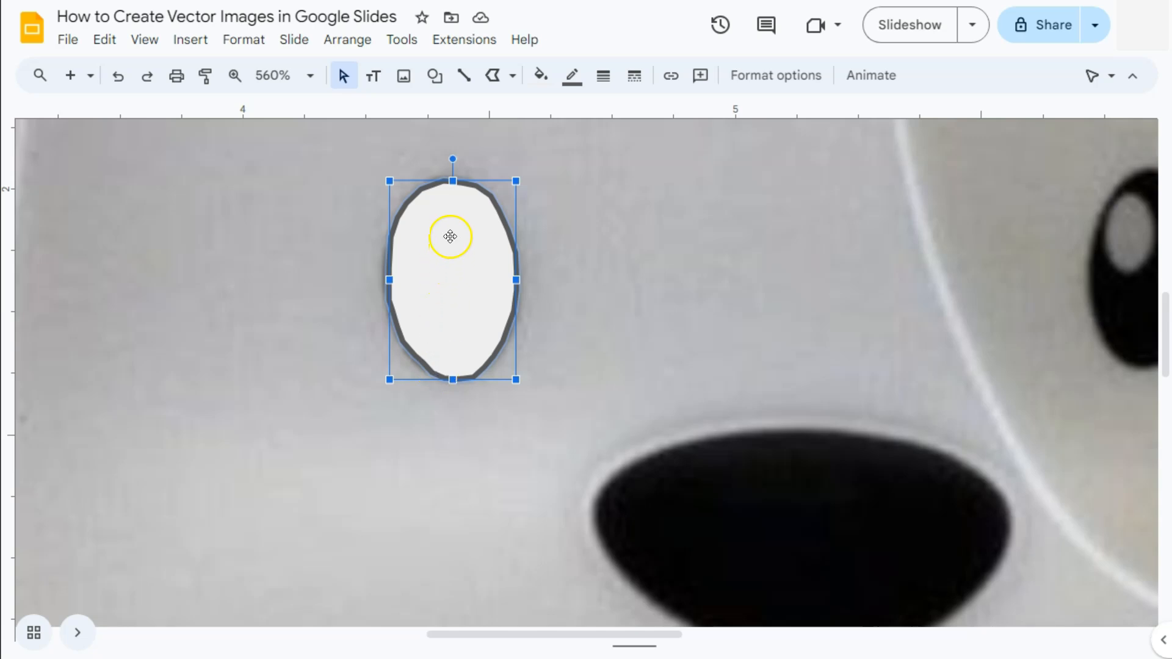
# - Make the fill of the traced eye shape transparent
pyautogui.click(541, 74)
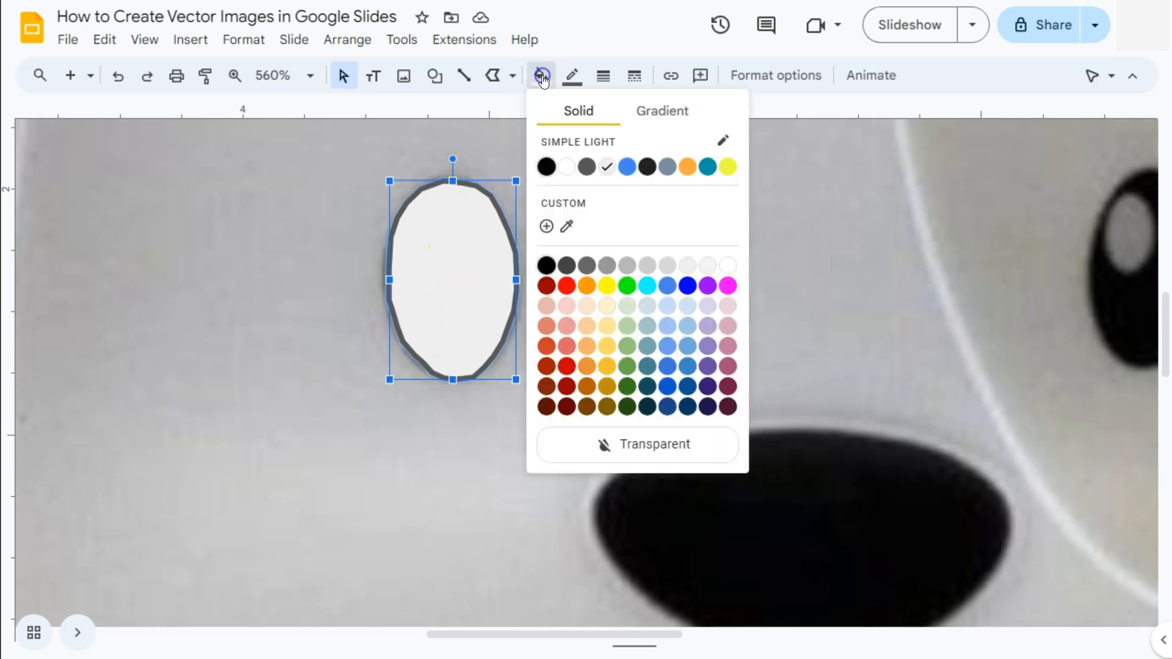
pyautogui.click(589, 444)
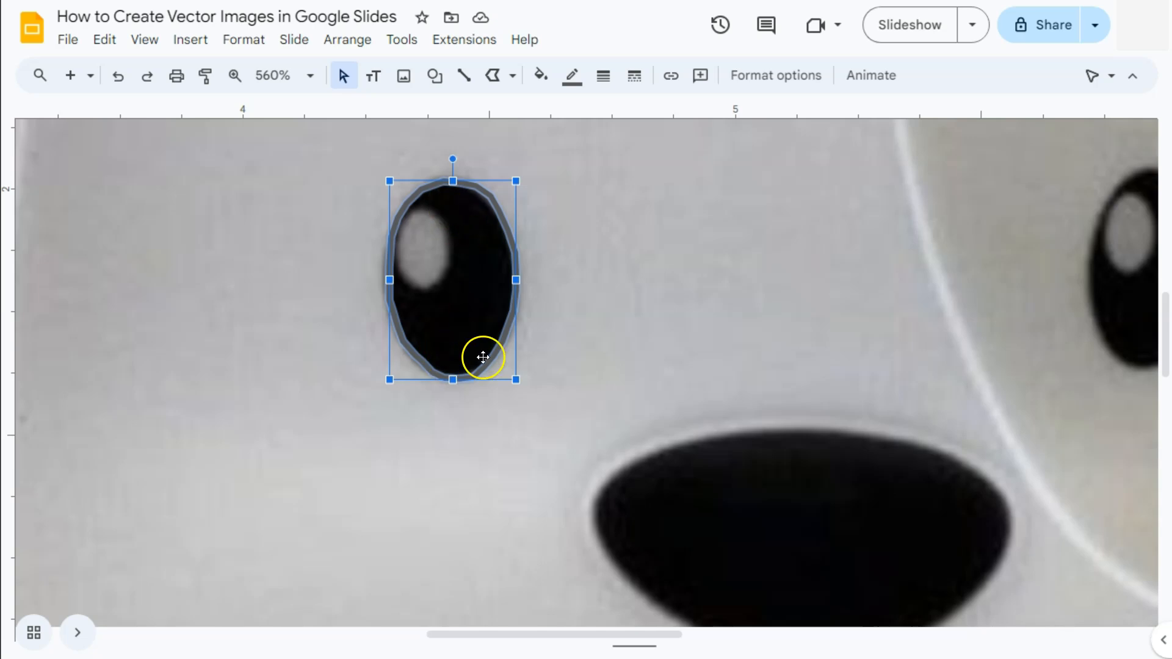
# - Select the puppy photo beneath the eye shape and set its border colour to white
pyautogui.click(445, 283)
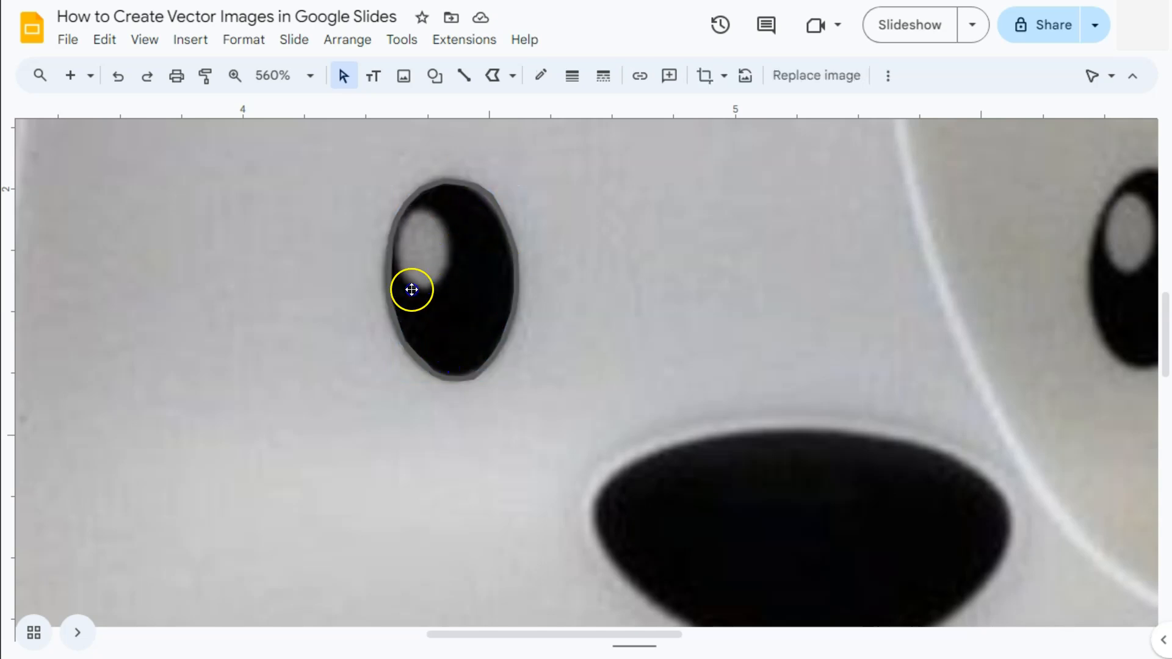
pyautogui.click(540, 76)
pyautogui.click(564, 136)
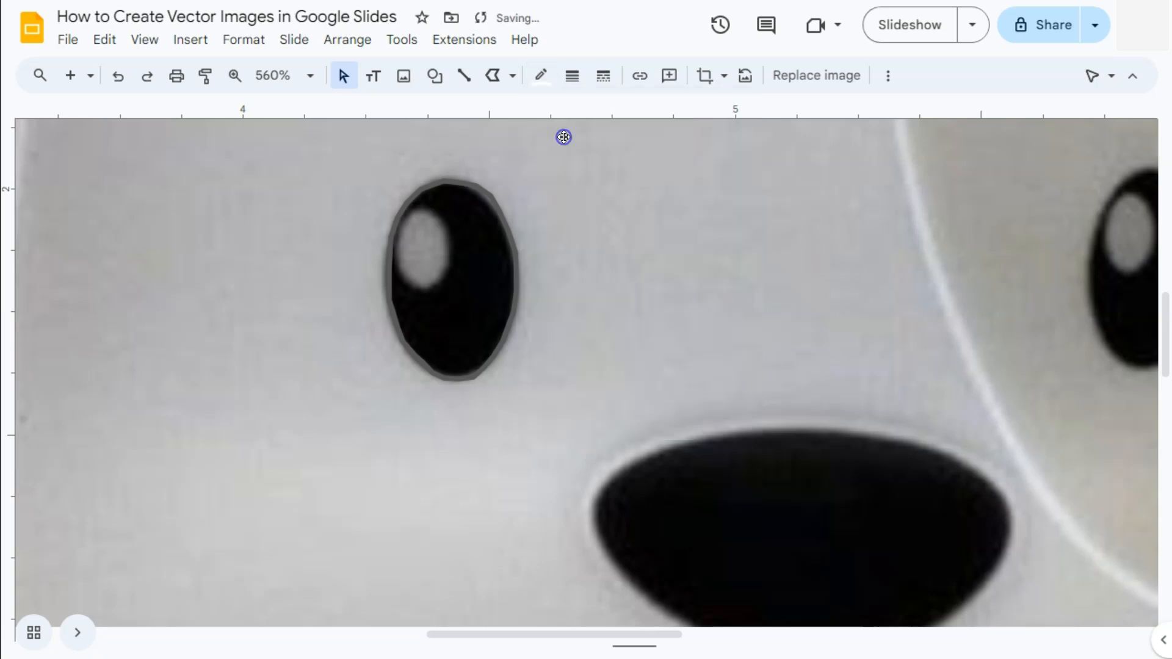
# - Fill the left-hand eye shape with white and deselect it
pyautogui.click(452, 281)
pyautogui.click(540, 75)
pyautogui.click(565, 166)
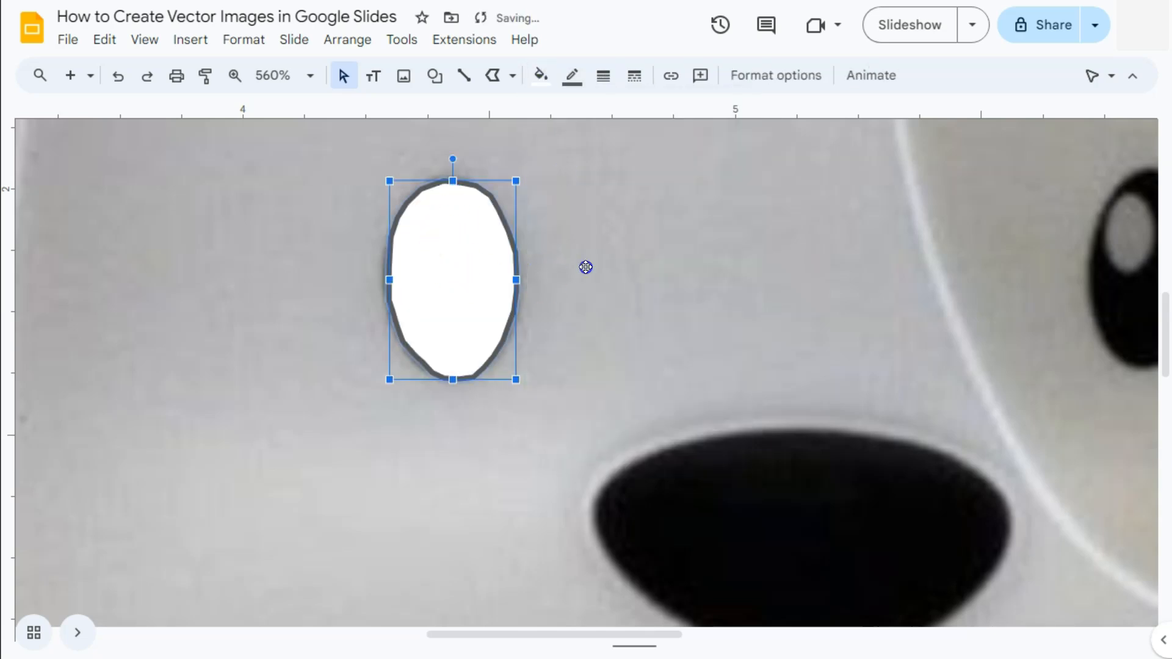
pyautogui.click(356, 387)
# - Trace the outline of the puppy's right-hand eye as a closed shape with the Polyline tool
pyautogui.hscroll(-4, 727, 421)
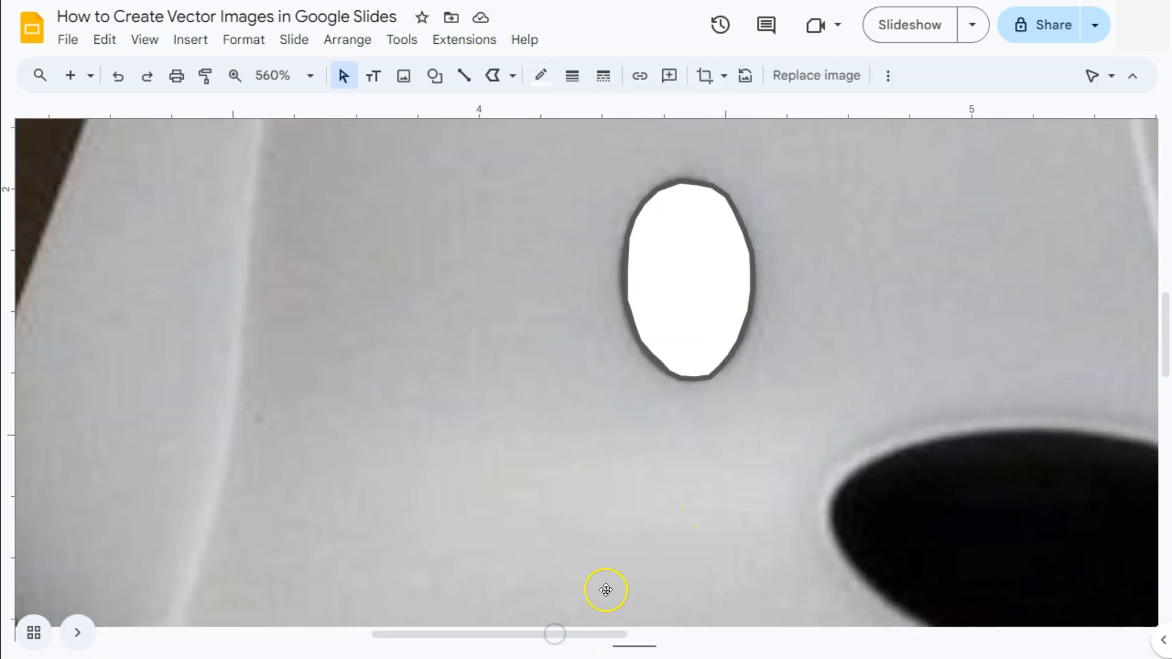
pyautogui.moveTo(591, 633); pyautogui.dragTo(732, 635)
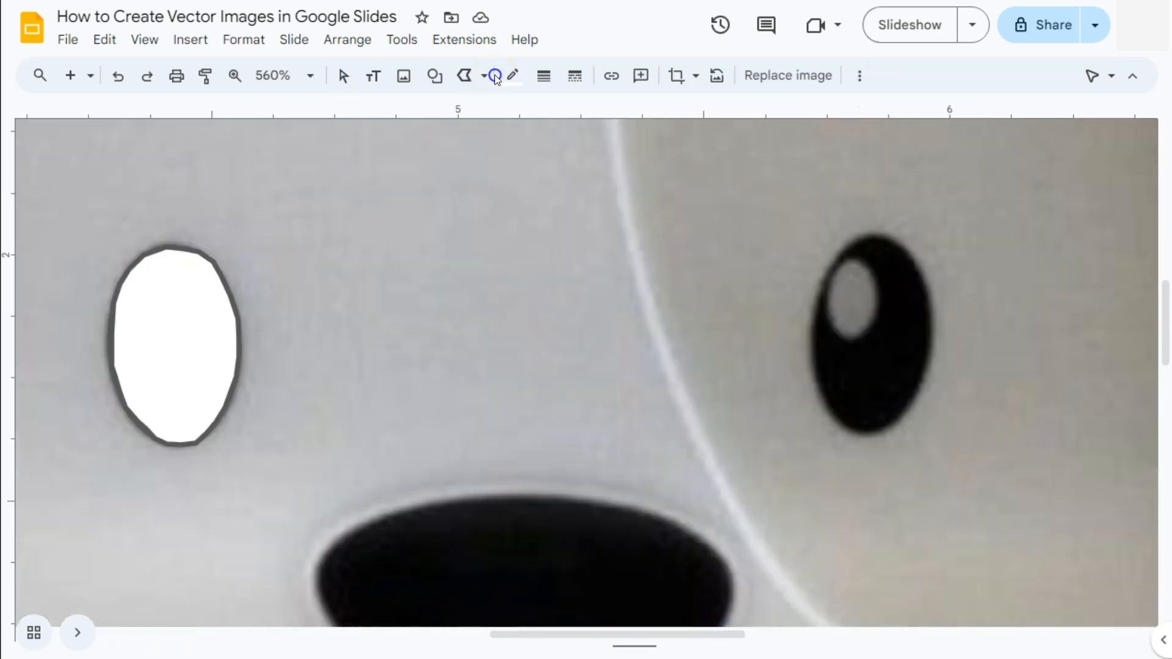
pyautogui.click(464, 76)
pyautogui.click(872, 234)
pyautogui.click(851, 236)
pyautogui.click(919, 386)
pyautogui.click(927, 277)
pyautogui.click(875, 233)
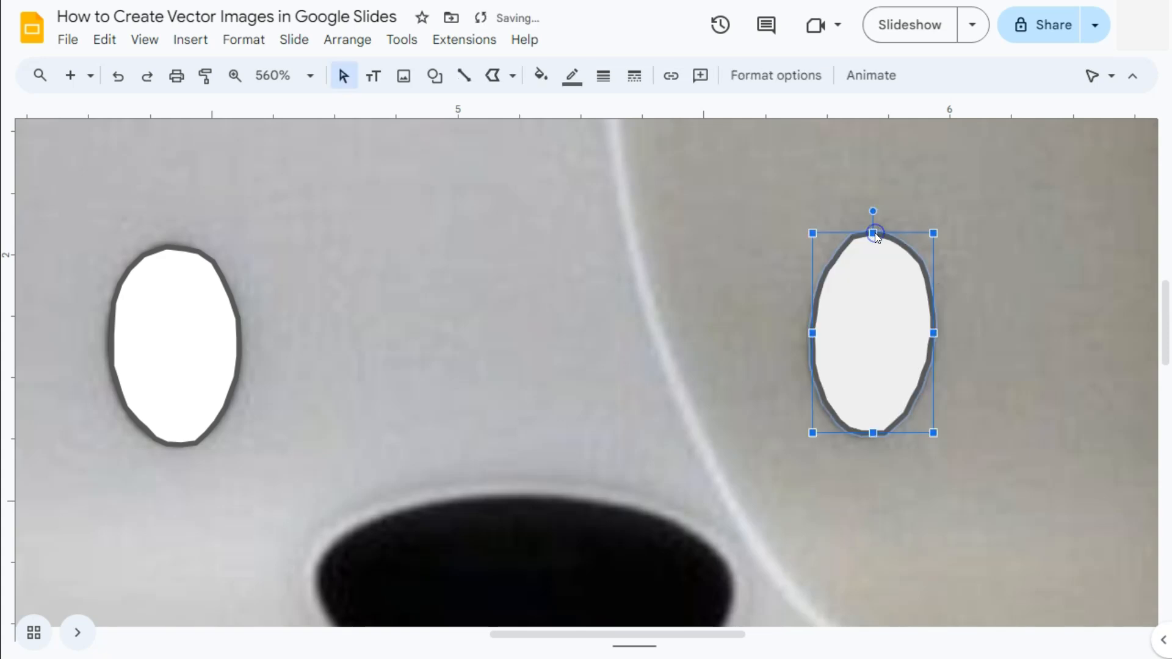
# - Draw an open zigzag line between the two eyes with the Polyline tool, finishing it without joining the ends
pyautogui.click(493, 75)
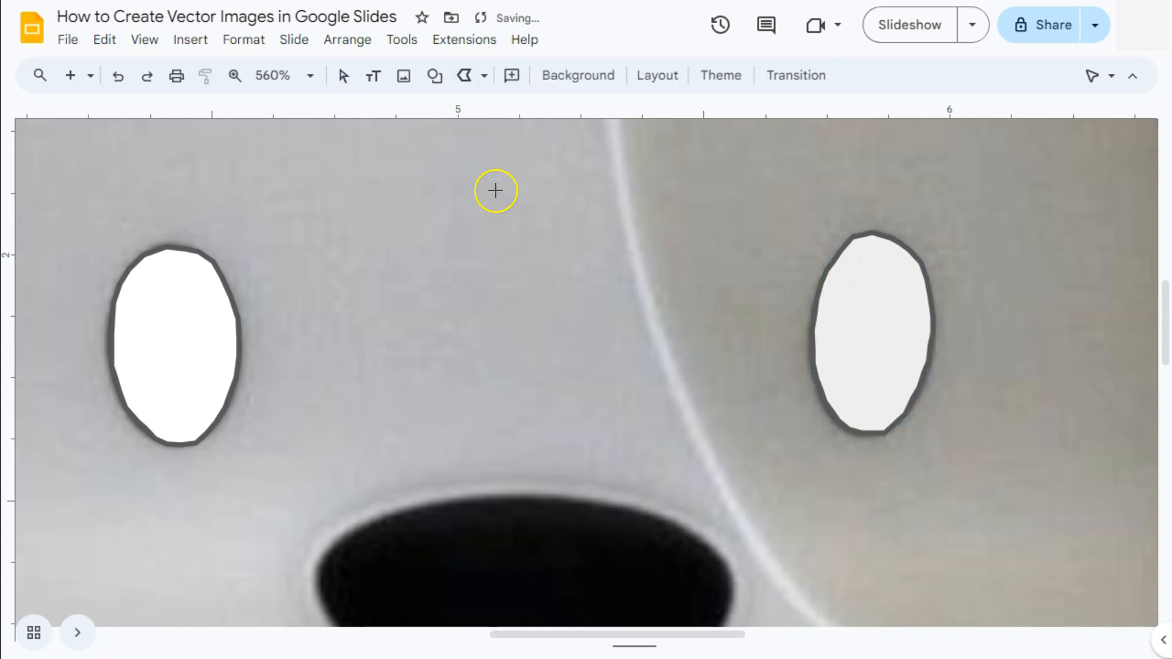
pyautogui.click(511, 222)
pyautogui.click(557, 254)
pyautogui.click(527, 277)
pyautogui.click(579, 281)
pyautogui.click(582, 232)
pyautogui.click(561, 216)
pyautogui.click(626, 207)
pyautogui.doubleClick(626, 207)
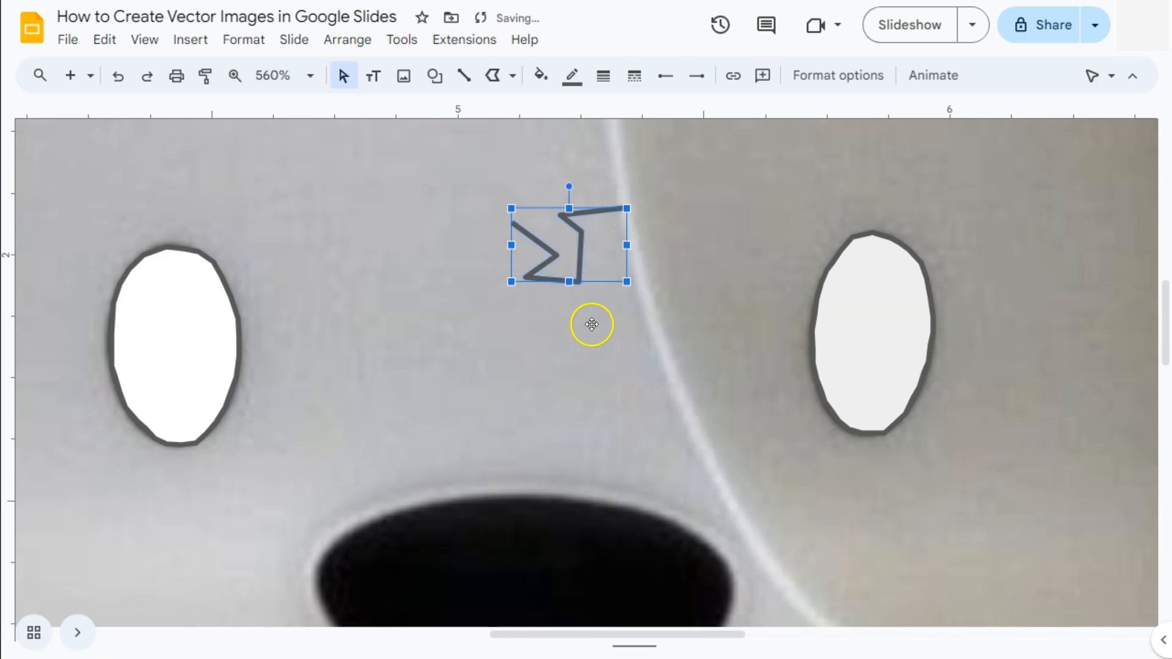
# - Delete the open zigzag line between the eyes
pyautogui.click(674, 329)
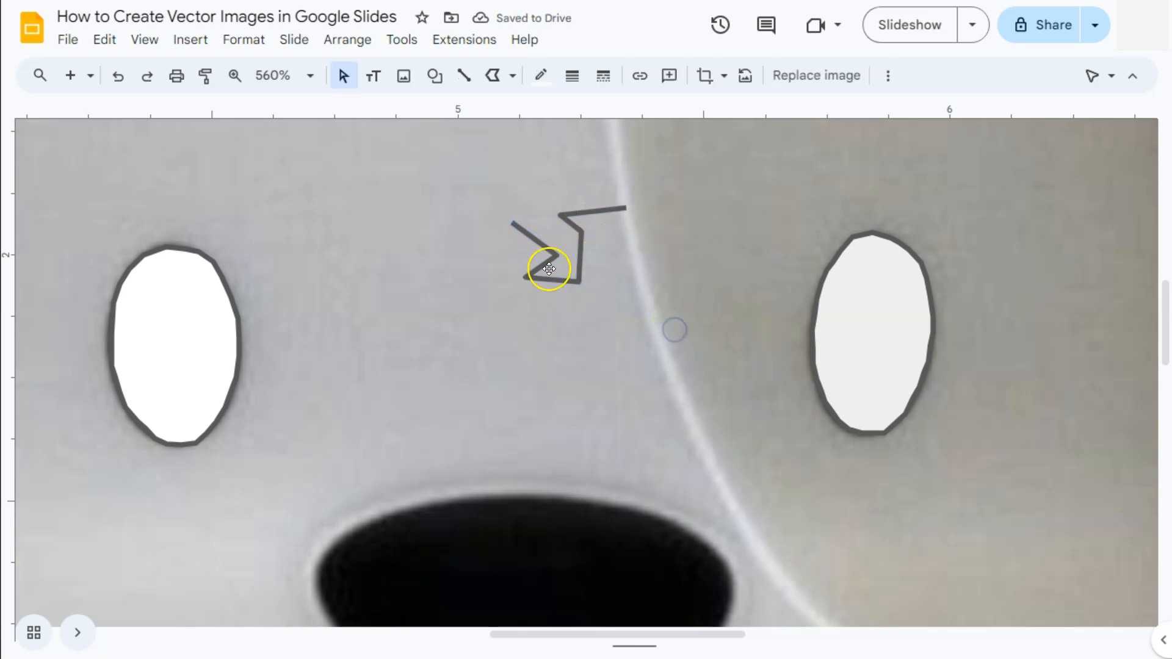
pyautogui.click(578, 232)
pyautogui.press('Delete')
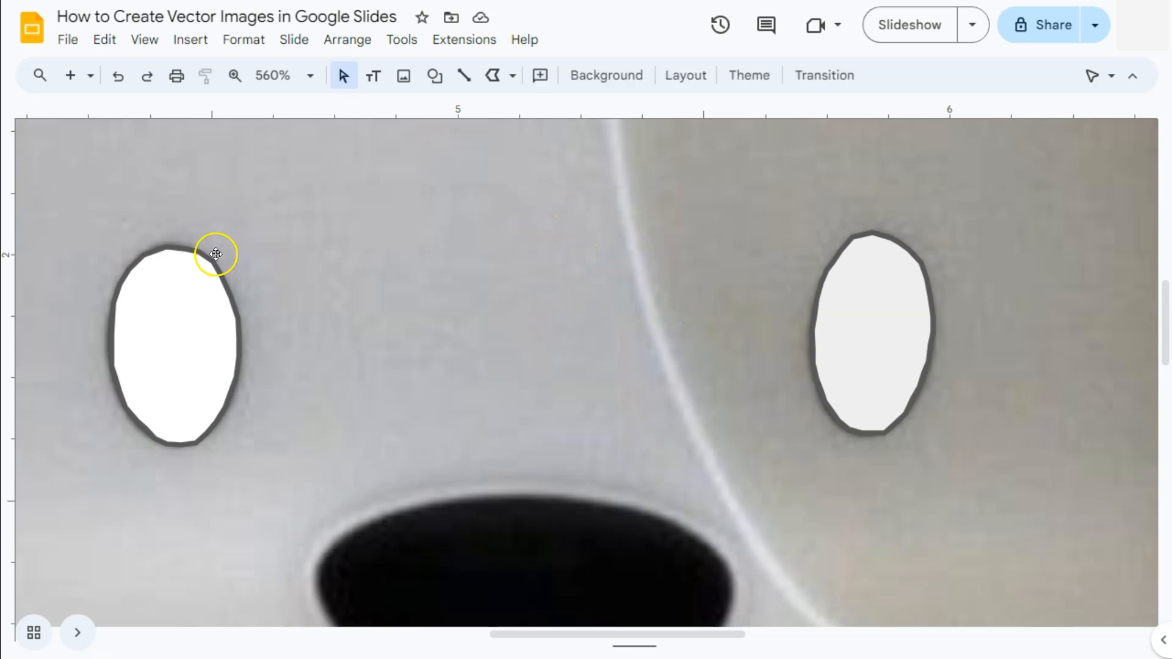
# - Trace the puppy's nose as a closed Polyline shape, check its edit points and leave point editing
pyautogui.scroll(-3, 502, 404)
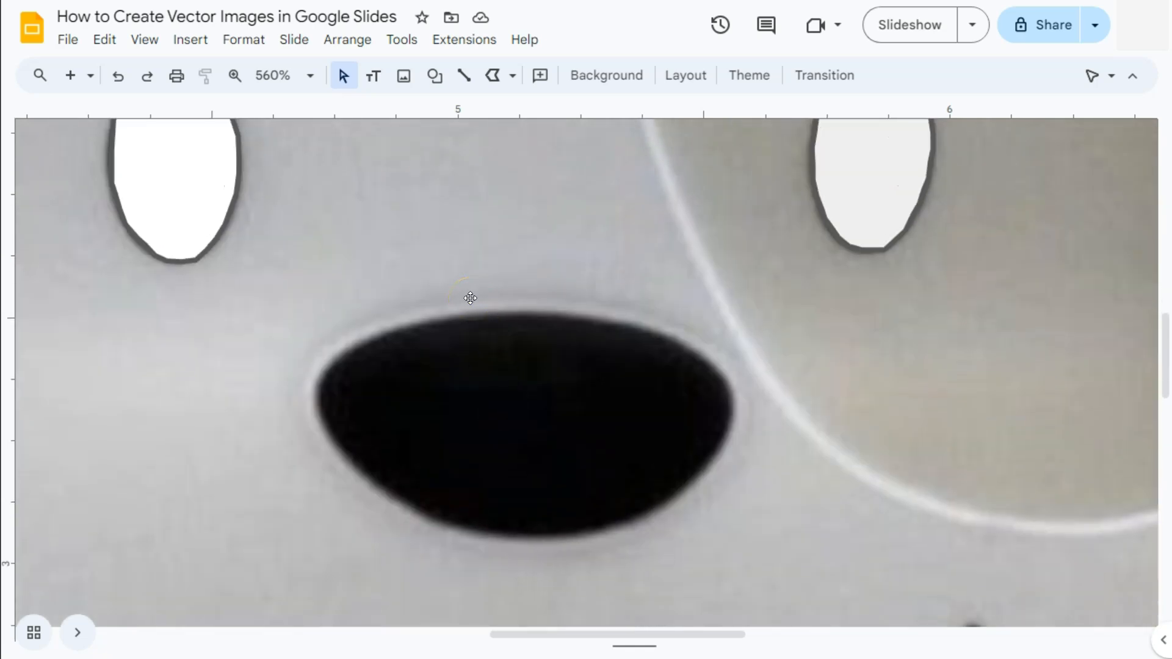
pyautogui.click(492, 75)
pyautogui.click(526, 308)
pyautogui.moveTo(526, 308)
pyautogui.mouseDown()
pyautogui.moveTo(330, 361)
pyautogui.moveTo(387, 492)
pyautogui.moveTo(641, 523)
pyautogui.moveTo(729, 381)
pyautogui.moveTo(537, 312)
pyautogui.mouseUp()
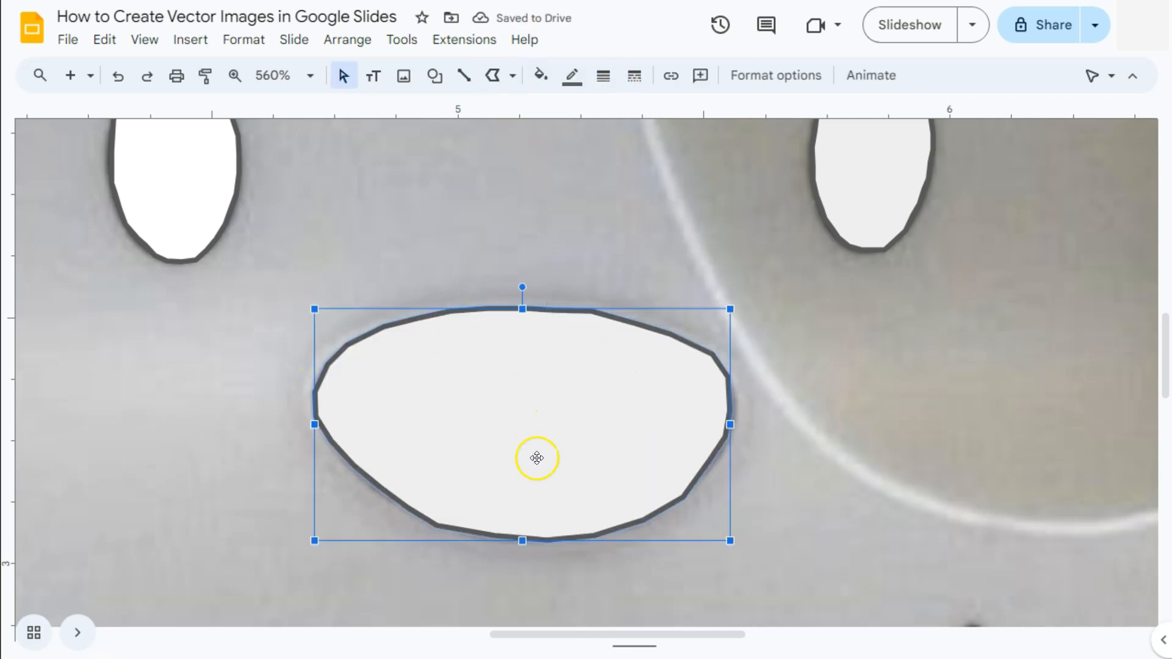
pyautogui.doubleClick(584, 445)
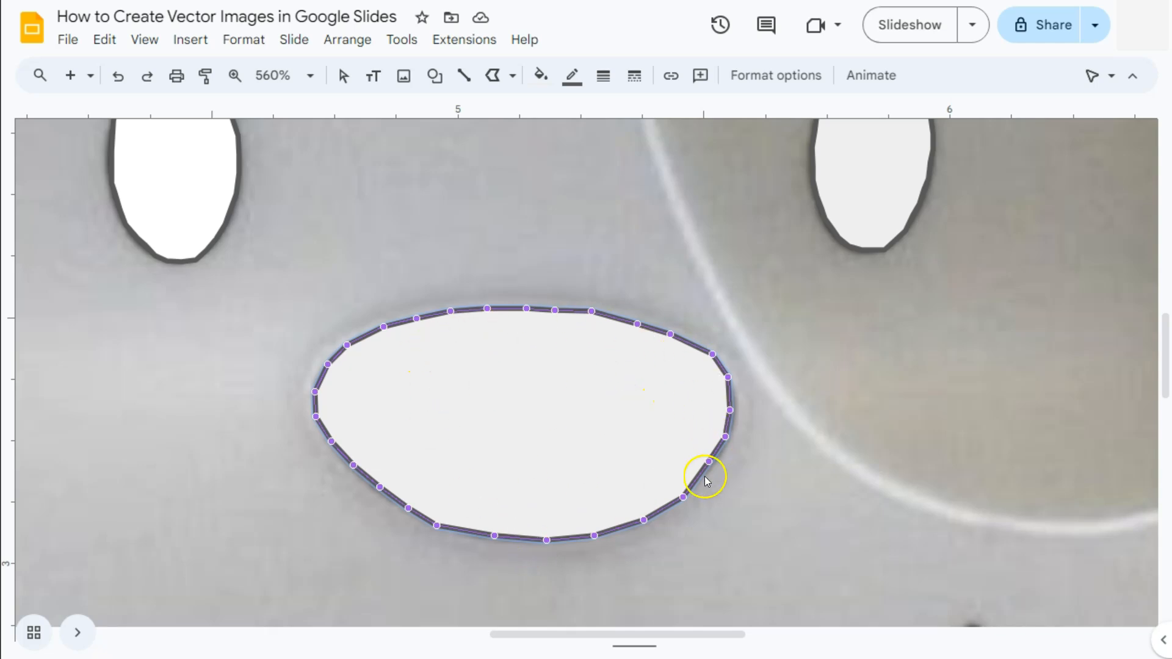
pyautogui.keyDown('ctrl'); pyautogui.scroll(-5, 809, 491); pyautogui.keyUp('ctrl')
pyautogui.click(819, 468)
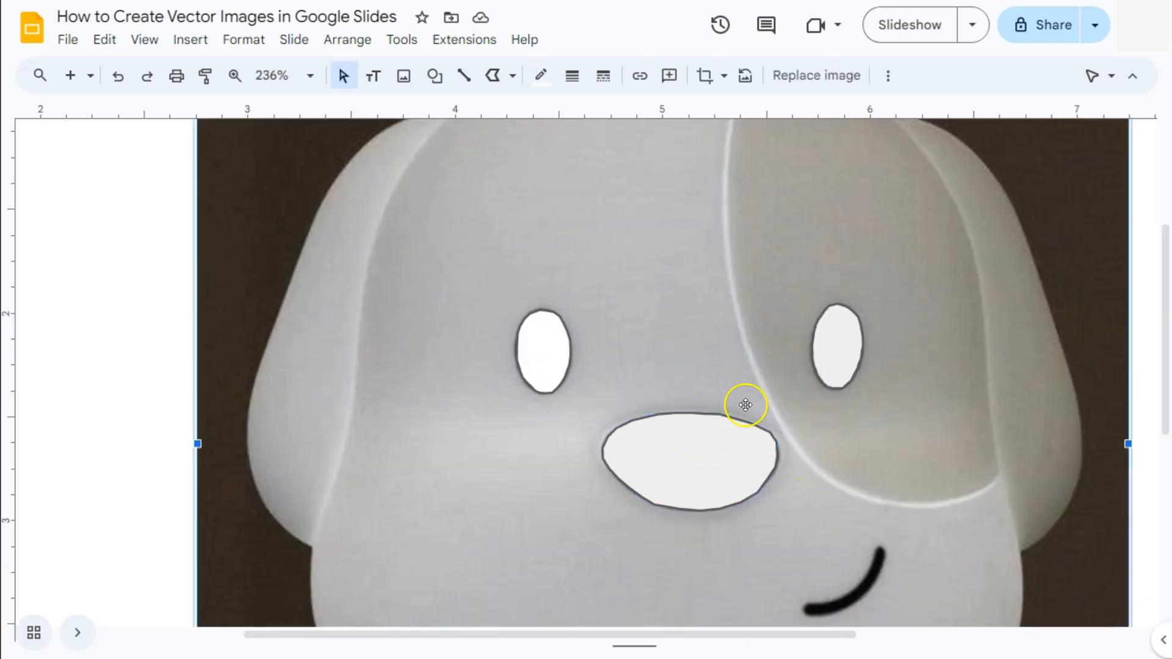
# - Trace the puppy's curved smile as a thin closed shape with the Polyline tool and deselect it
pyautogui.keyDown('ctrl'); pyautogui.scroll(6, 916, 556); pyautogui.keyUp('ctrl')
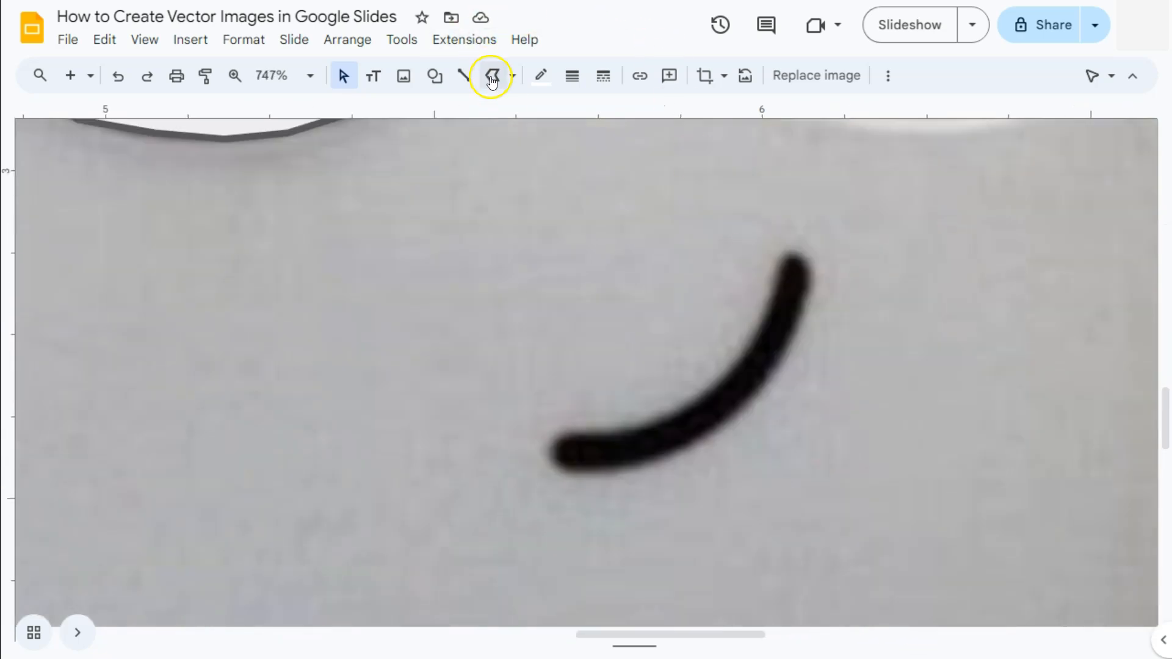
pyautogui.click(492, 80)
pyautogui.click(787, 250)
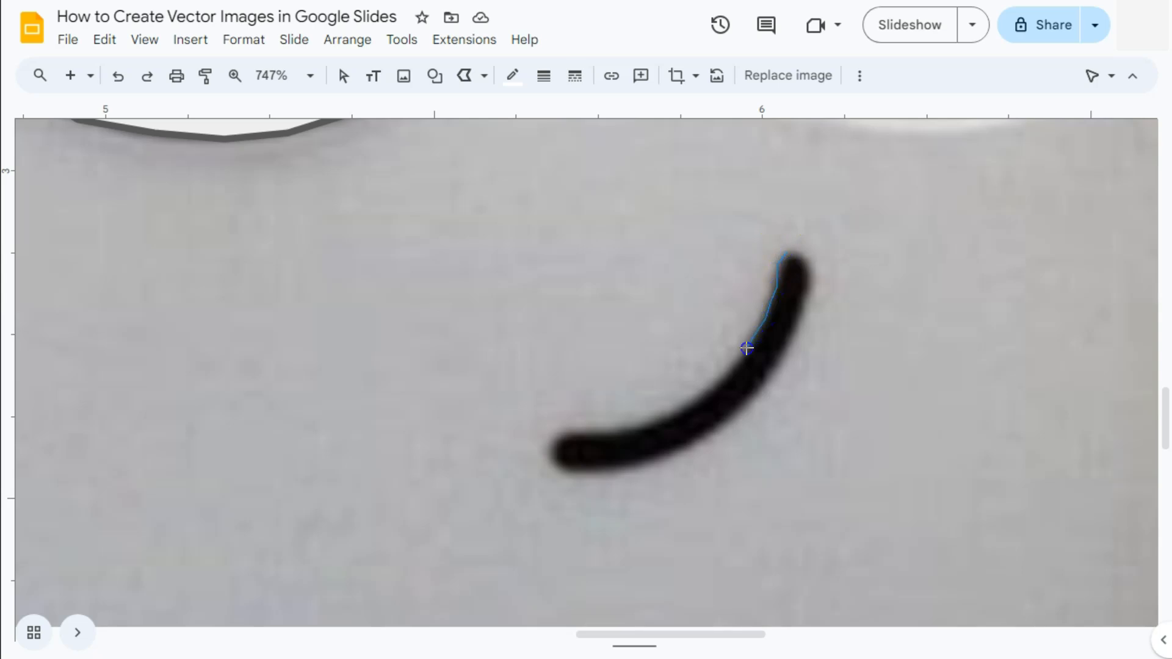
pyautogui.click(691, 396)
pyautogui.click(582, 428)
pyautogui.click(630, 470)
pyautogui.click(674, 460)
pyautogui.click(709, 442)
pyautogui.click(767, 389)
pyautogui.click(810, 313)
pyautogui.click(816, 262)
pyautogui.click(786, 251)
pyautogui.click(978, 366)
# - Examine the traced drawing as a whole, selecting the head, eye patch and ear shapes one by one
pyautogui.scroll(-5, 803, 453)
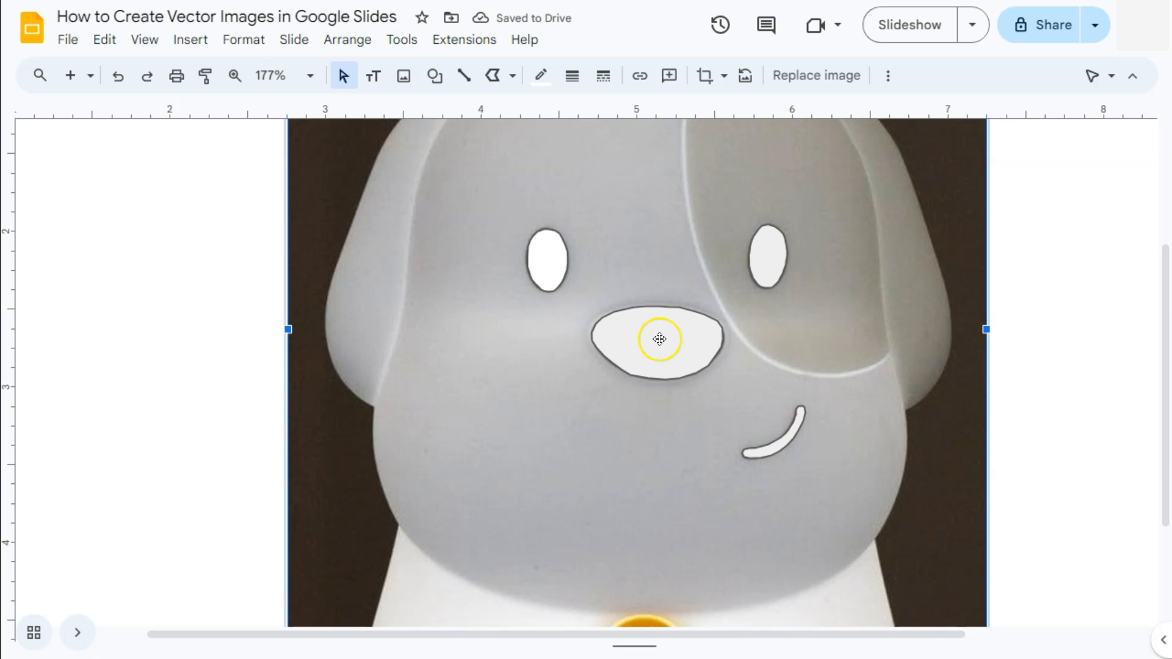
pyautogui.scroll(3, 801, 419)
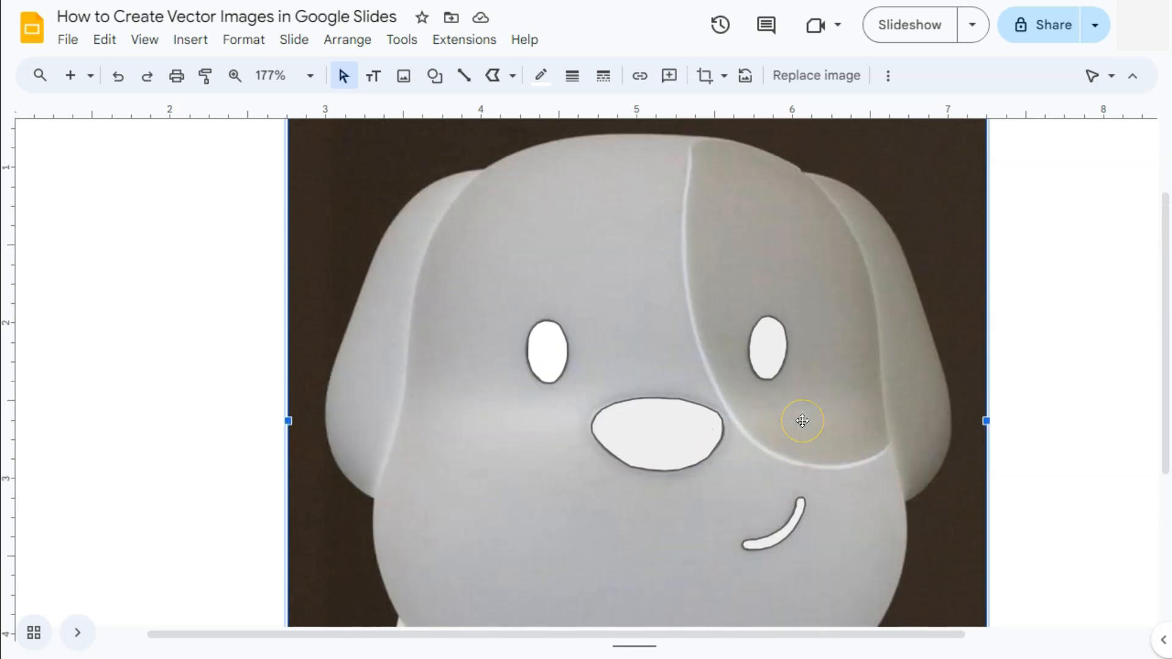
pyautogui.scroll(-2, 699, 136)
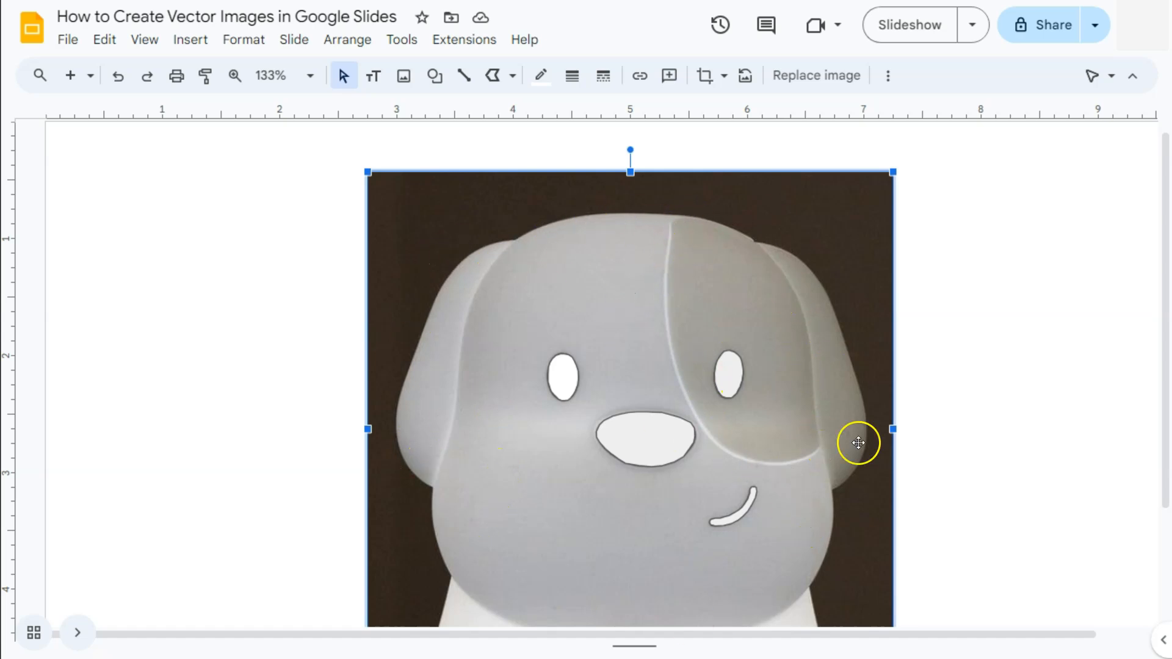
pyautogui.scroll(-1, 1015, 434)
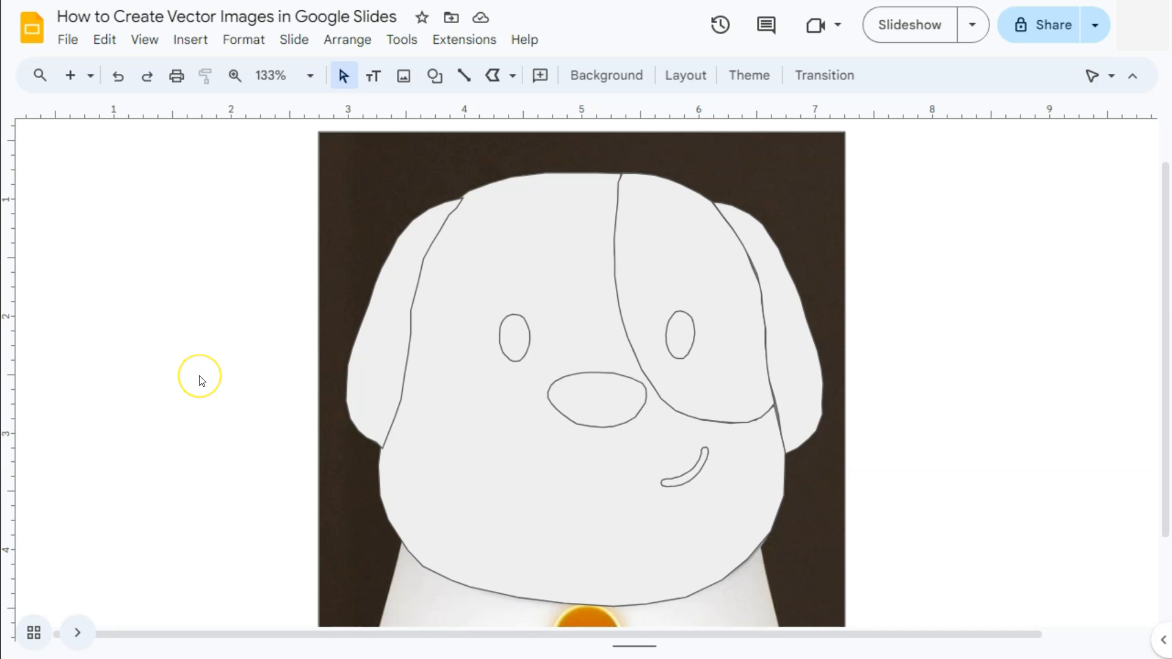
pyautogui.click(523, 246)
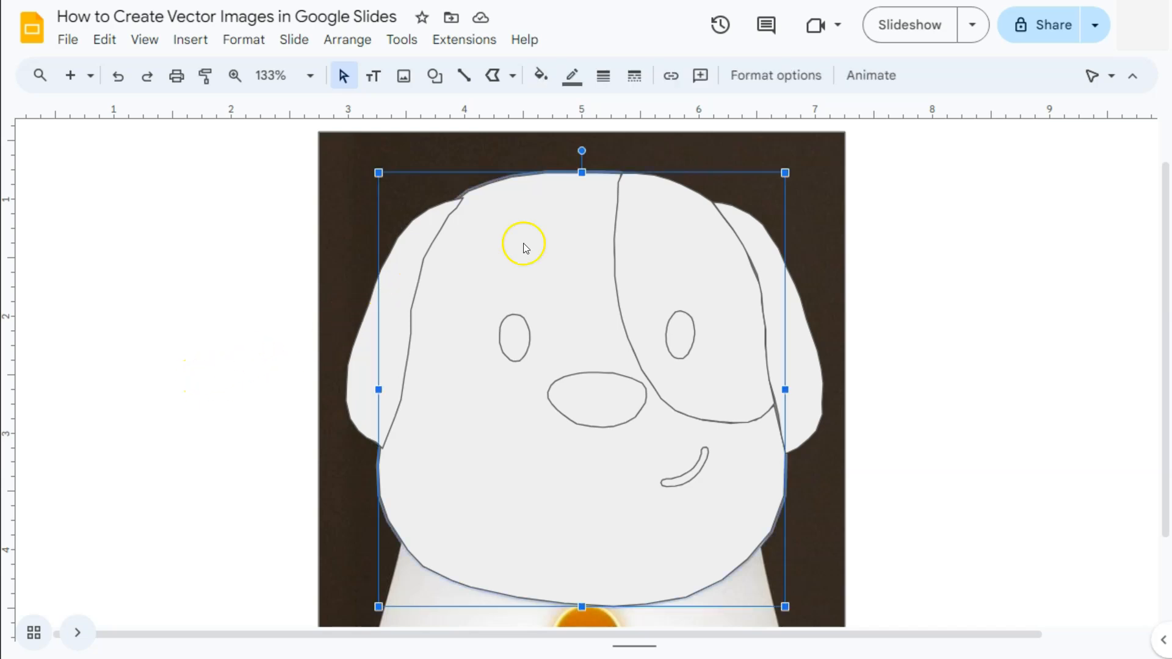
pyautogui.click(662, 234)
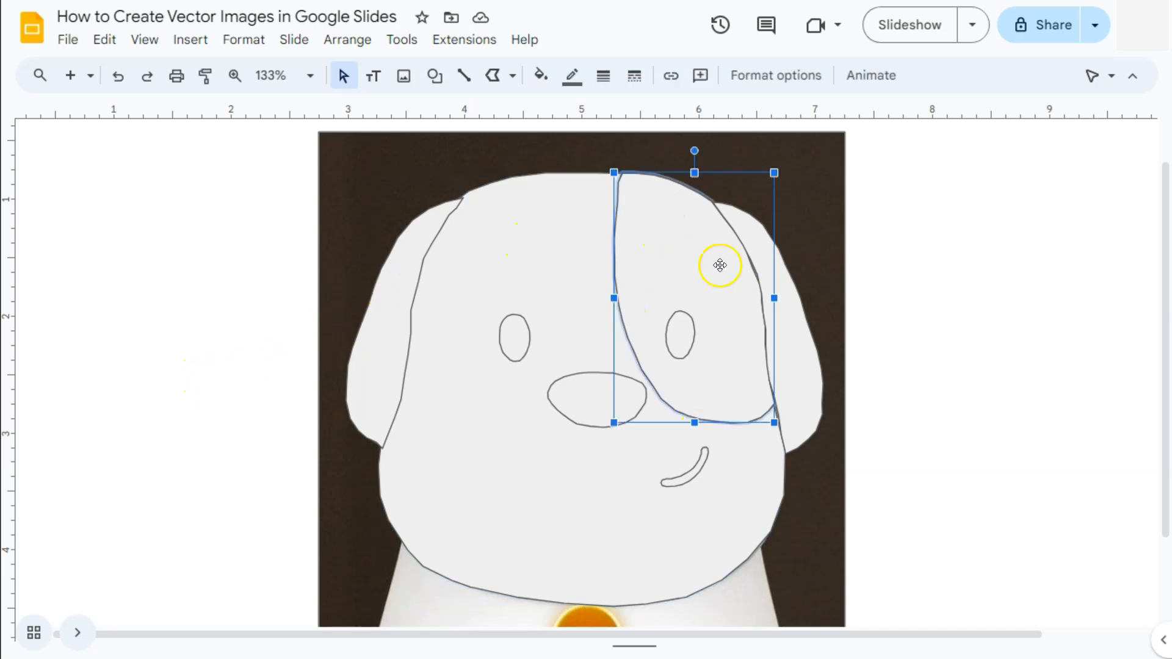
pyautogui.click(791, 347)
pyautogui.click(379, 335)
pyautogui.click(793, 367)
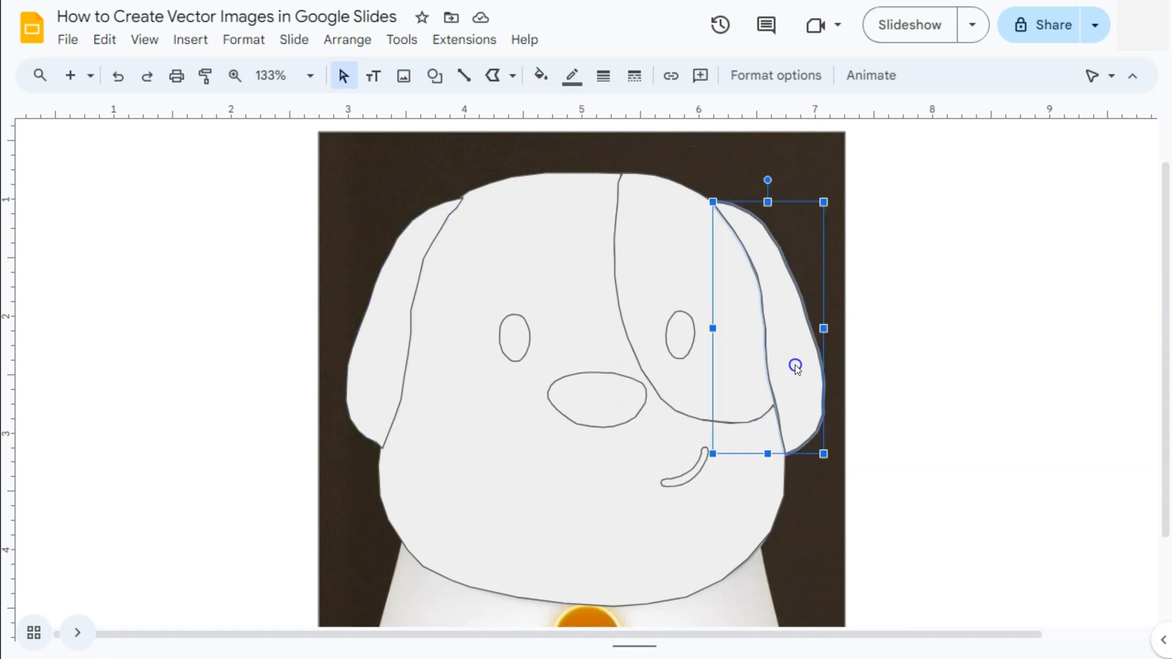
pyautogui.click(503, 516)
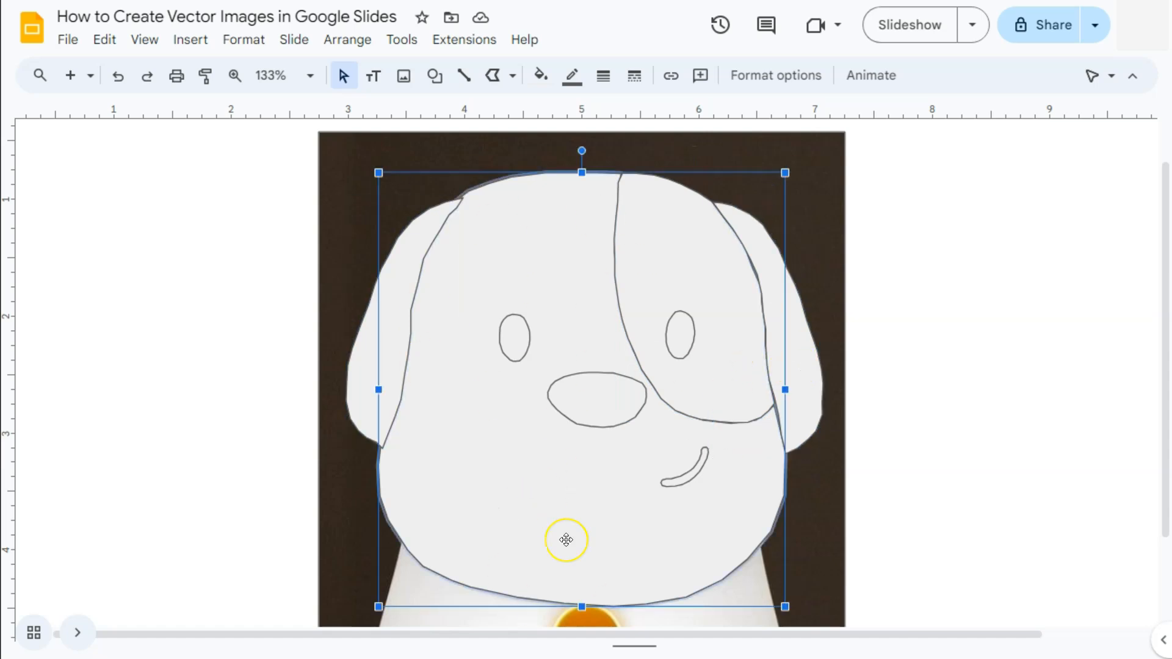
# - Delete the puppy photo behind the traced shapes
pyautogui.click(343, 175)
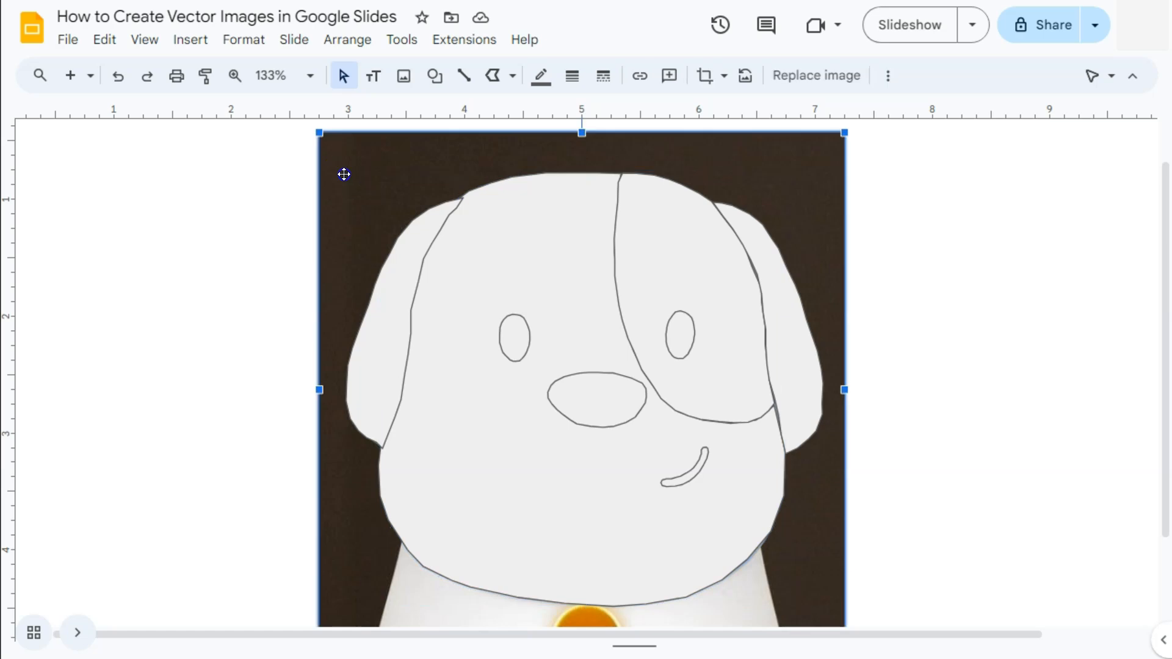
pyautogui.press('Delete')
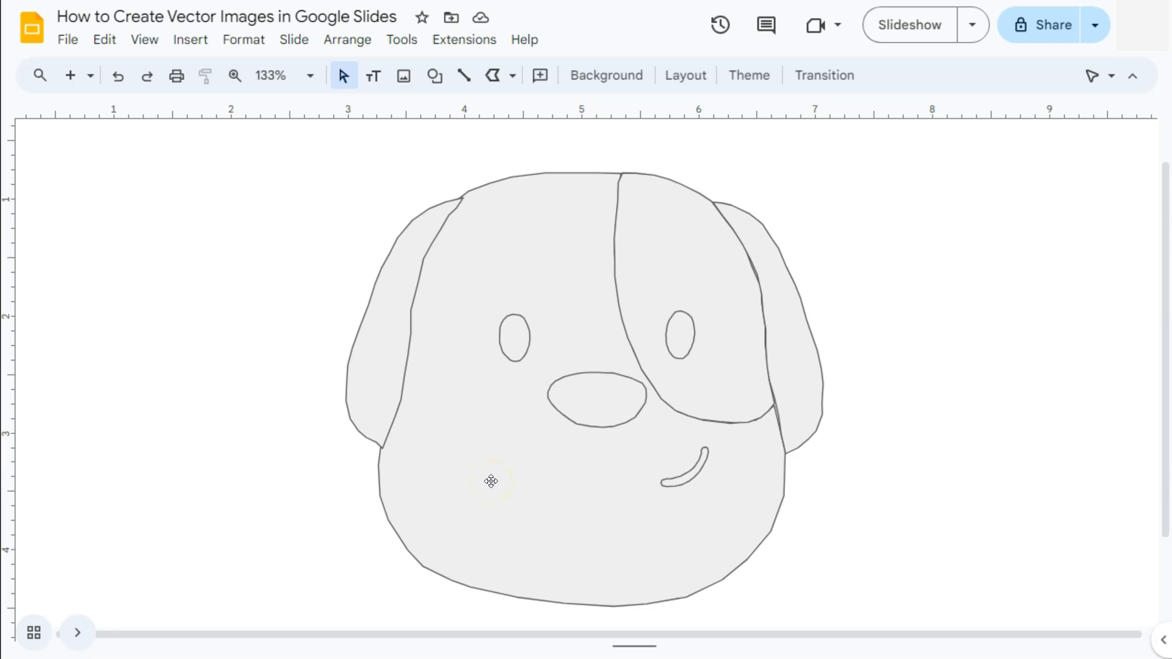
# - Edit points on the left-hand ear's tip and inner edge and the eye patch's top corner to tidy where they meet the head
pyautogui.scroll(5, 442, 305)
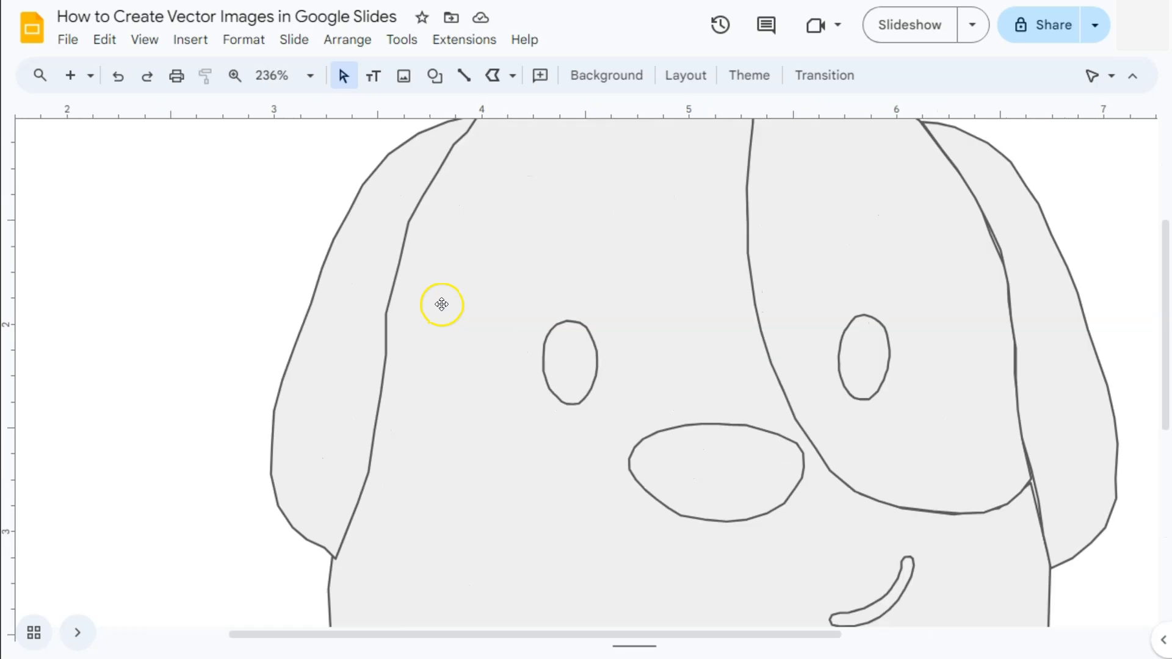
pyautogui.scroll(2, 442, 305)
pyautogui.scroll(3, 443, 304)
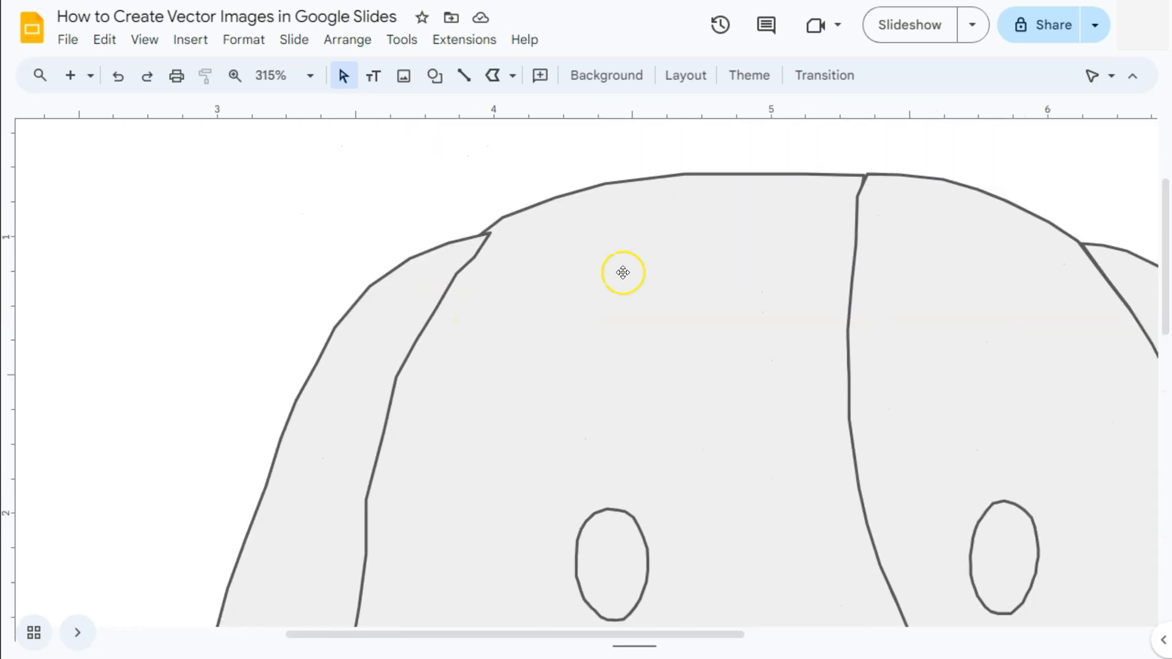
pyautogui.doubleClick(406, 311)
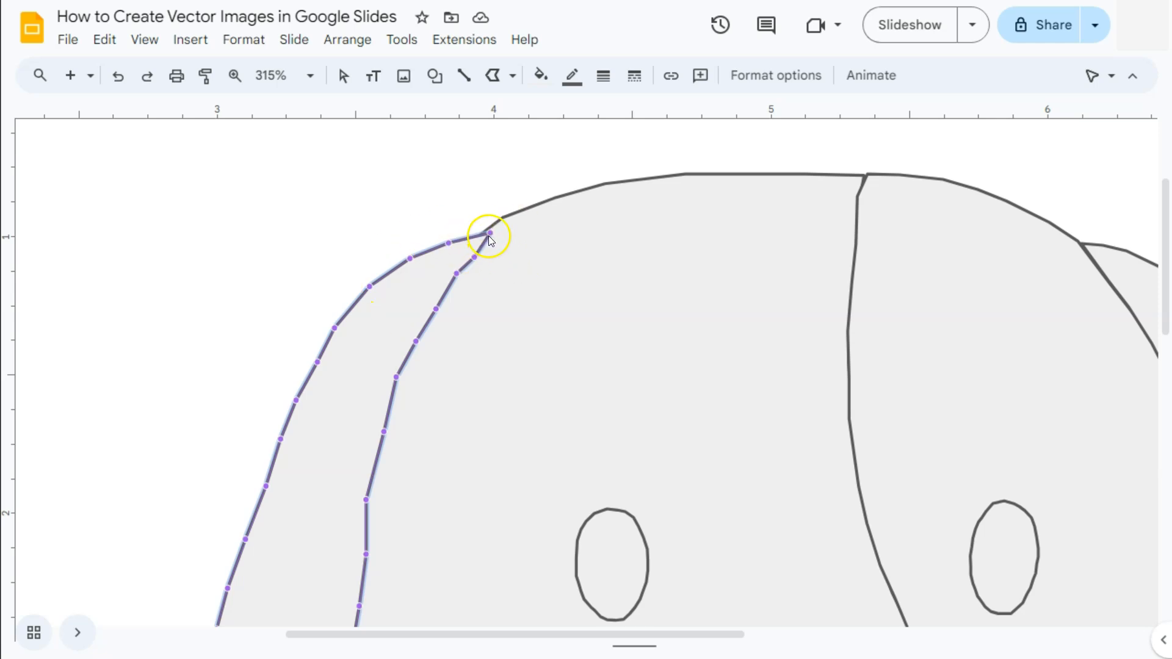
pyautogui.moveTo(489, 234); pyautogui.dragTo(412, 342)
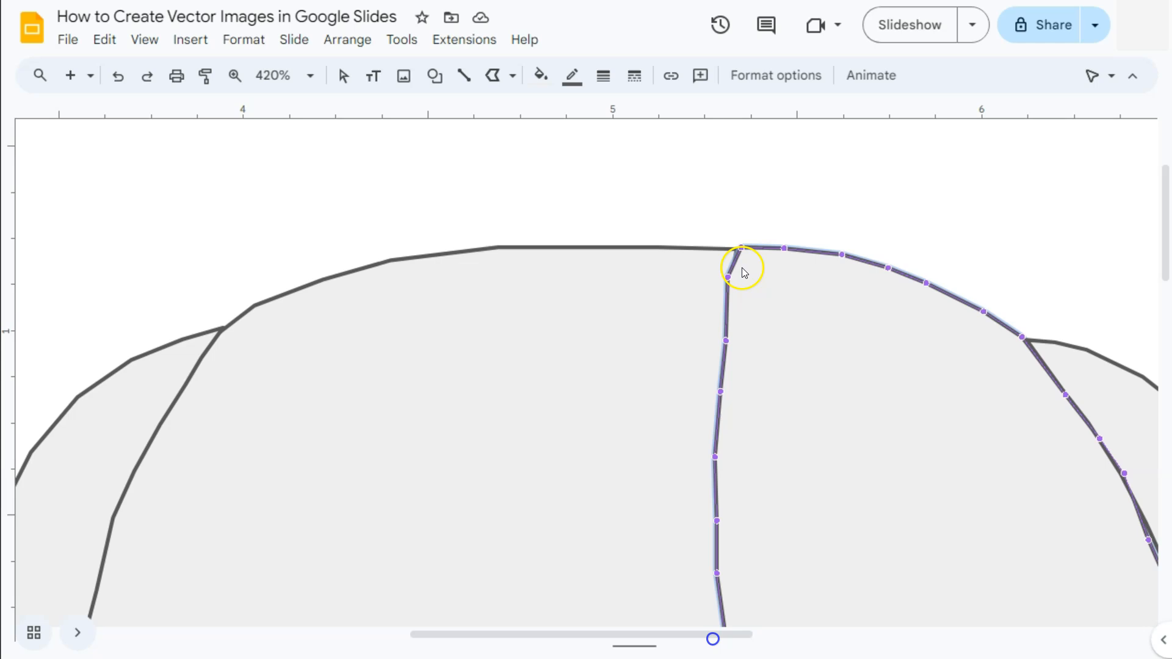
pyautogui.moveTo(740, 264); pyautogui.dragTo(731, 275)
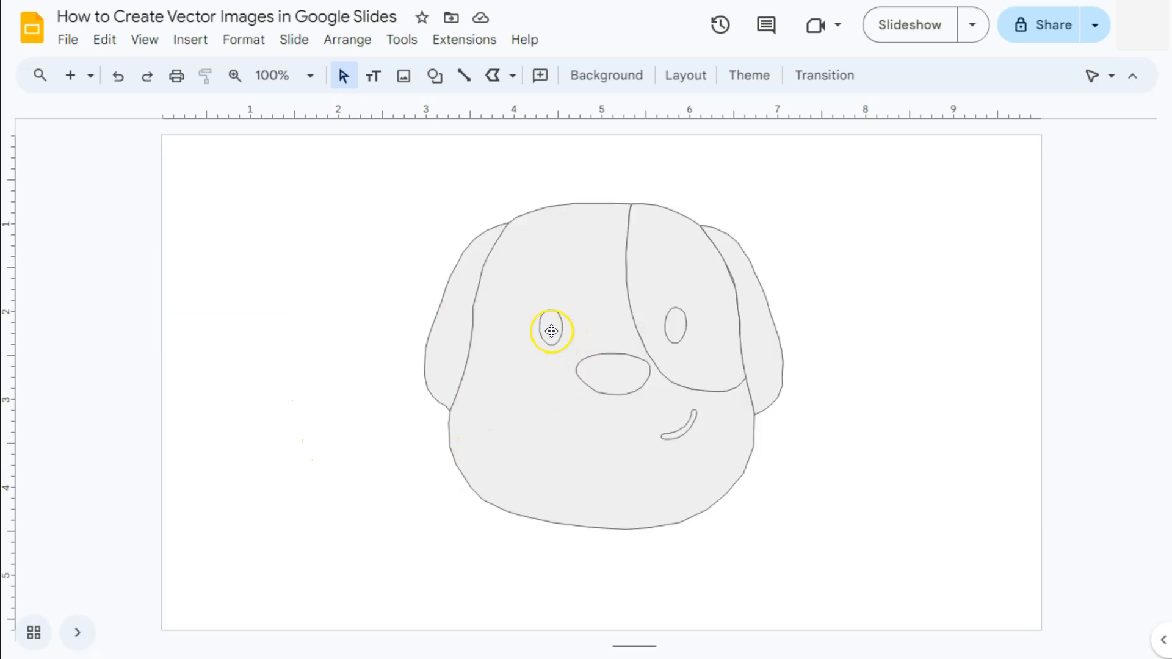
pyautogui.click(552, 331)
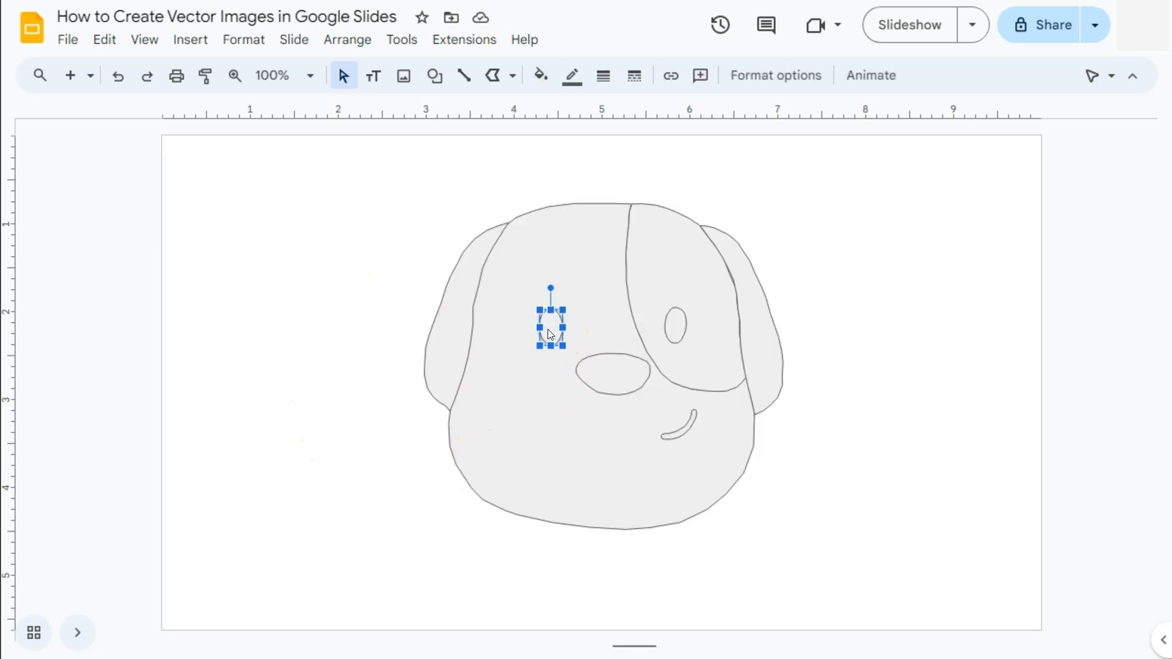
pyautogui.keyDown('shift'); pyautogui.click(677, 325); pyautogui.keyUp('shift')
pyautogui.keyDown('shift'); pyautogui.click(614, 377); pyautogui.keyUp('shift')
pyautogui.keyDown('shift'); pyautogui.click(684, 434); pyautogui.keyUp('shift')
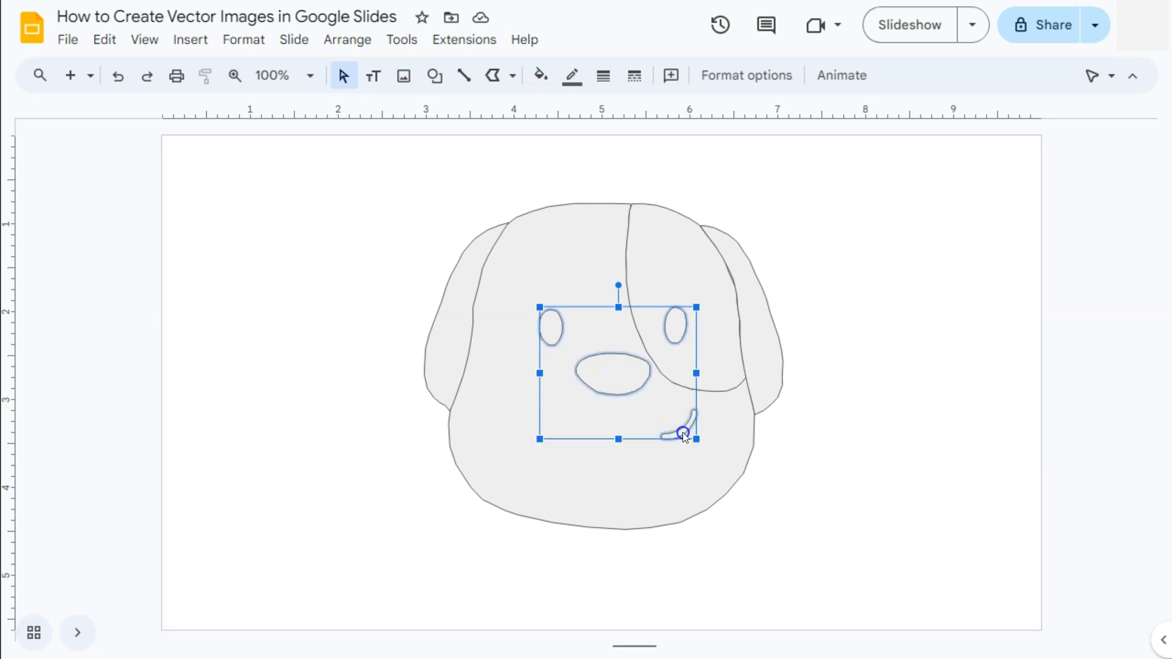
pyautogui.press('Escape')
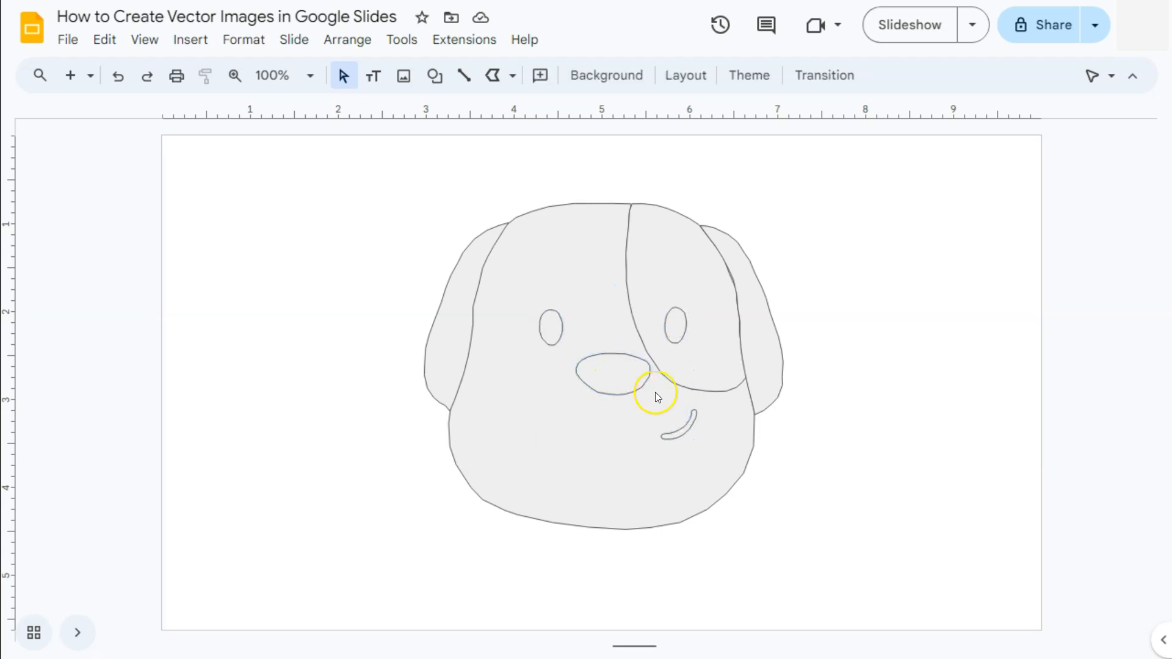
# - Fill both eyes, the nose and the smile together with black
pyautogui.click(550, 327)
pyautogui.keyDown('shift'); pyautogui.click(676, 328); pyautogui.keyUp('shift')
pyautogui.keyDown('shift'); pyautogui.click(623, 374); pyautogui.keyUp('shift')
pyautogui.keyDown('shift'); pyautogui.click(682, 438); pyautogui.keyUp('shift')
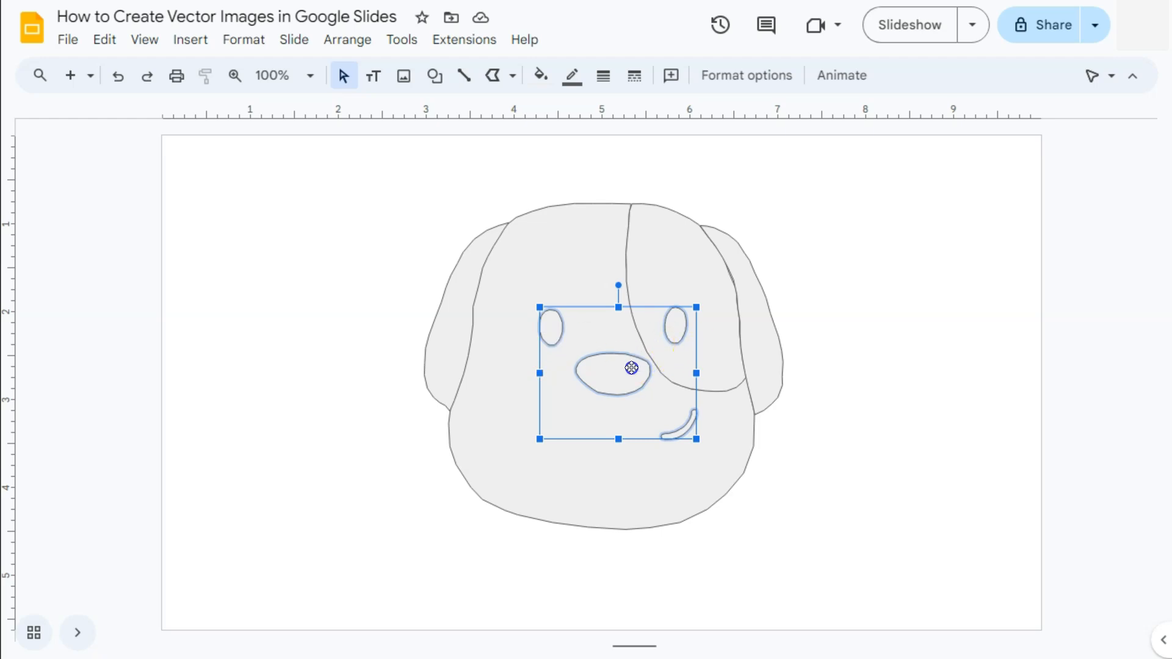
pyautogui.click(542, 78)
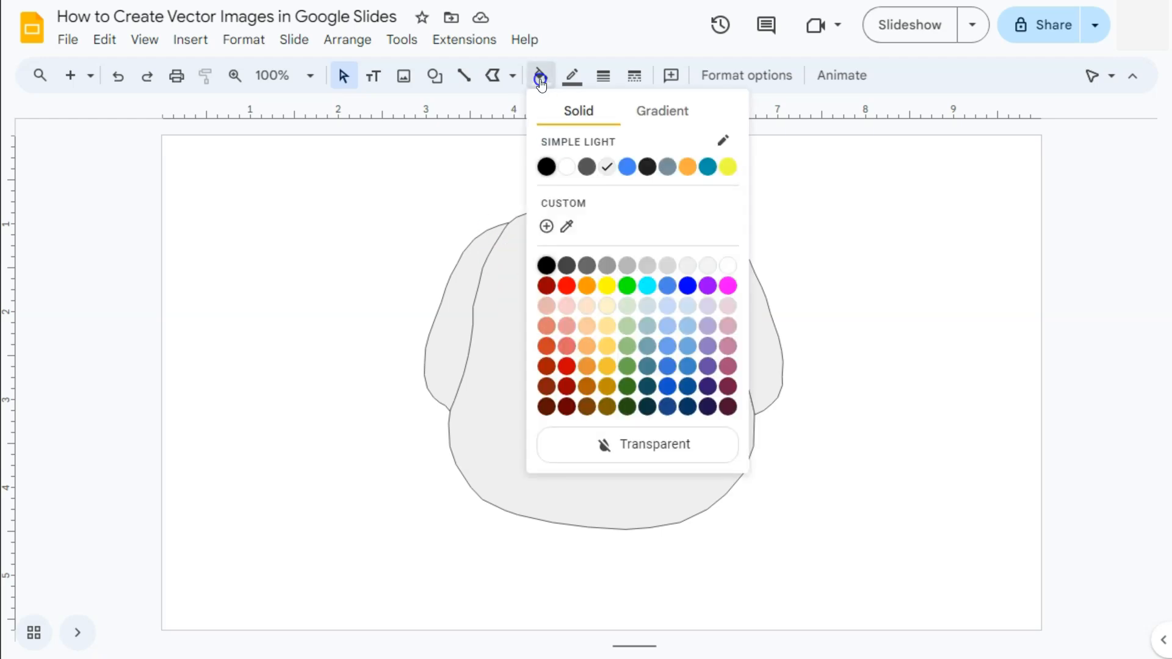
pyautogui.click(547, 167)
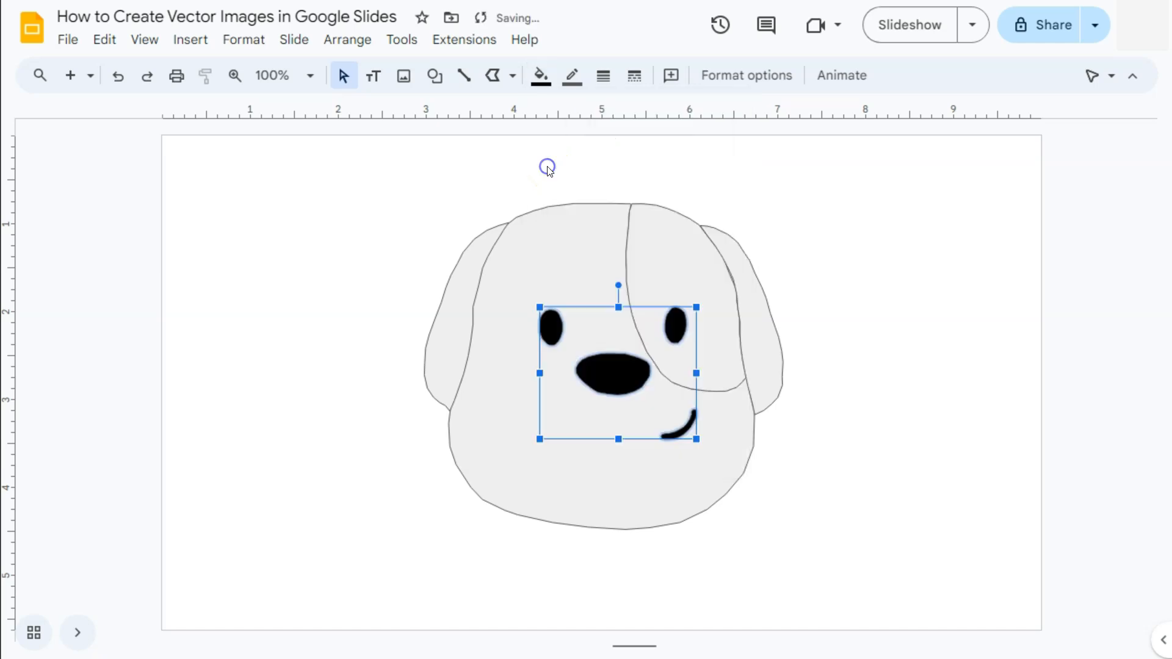
# - Fill the puppy's head shape with the orange from the theme colours
pyautogui.click(359, 228)
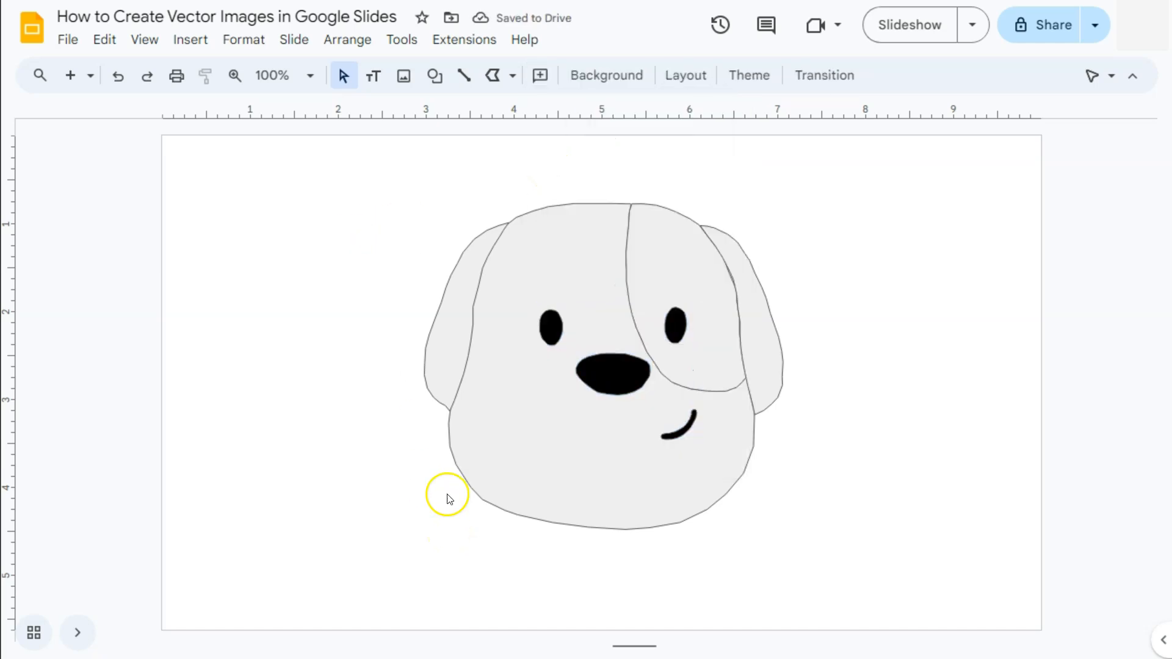
pyautogui.click(580, 251)
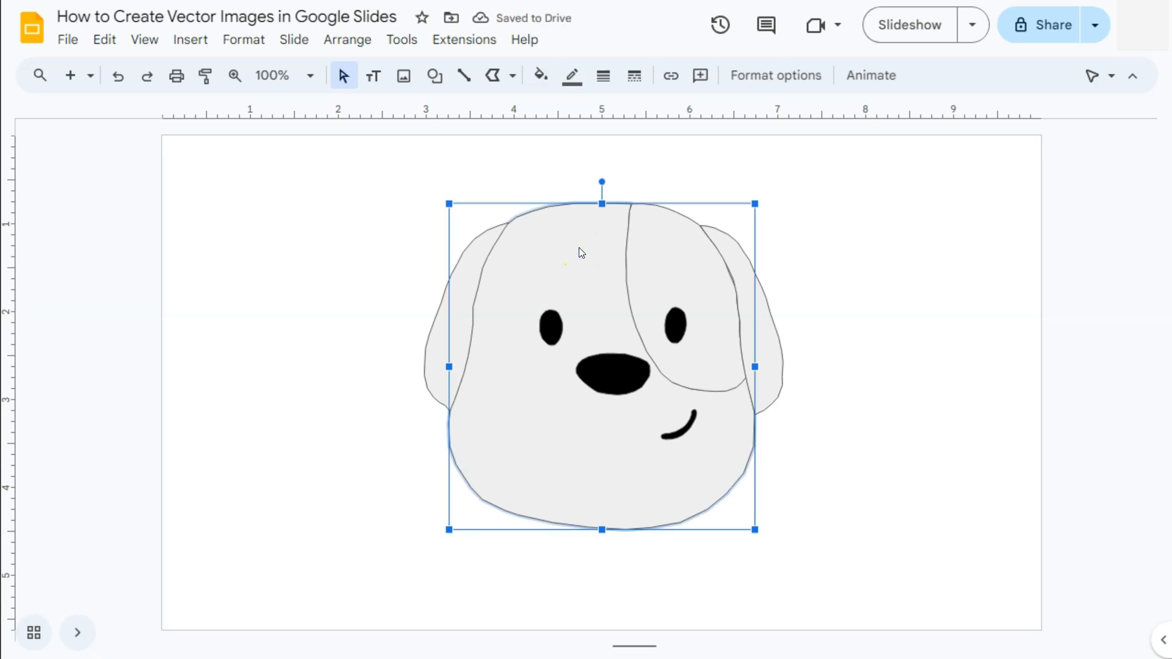
pyautogui.click(540, 75)
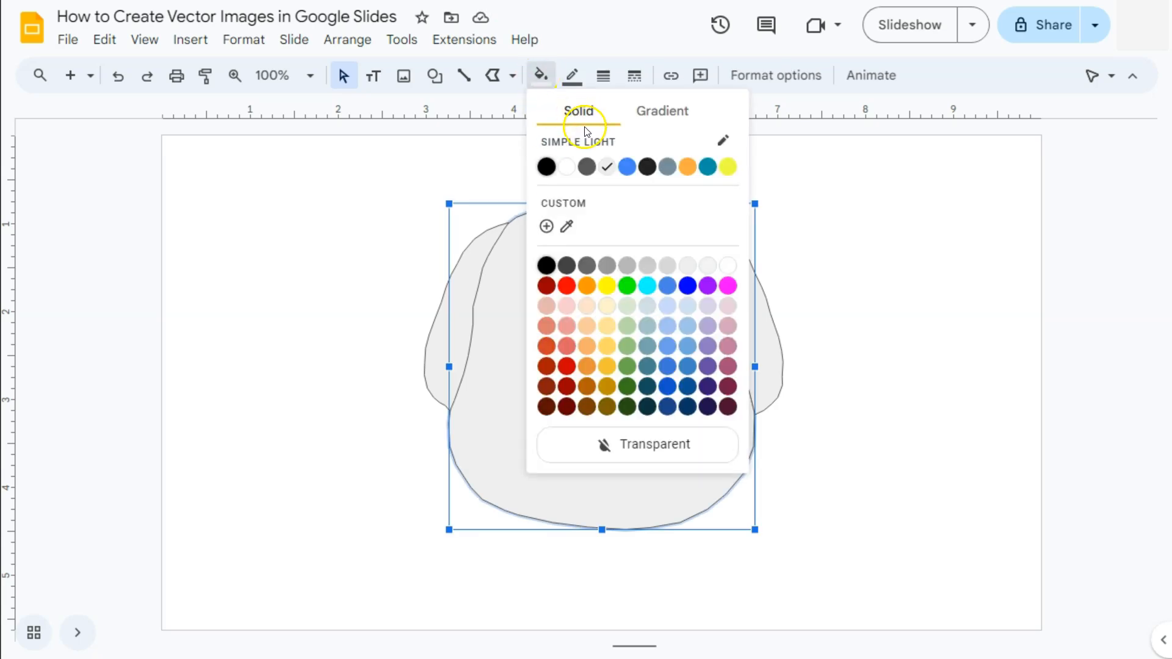
pyautogui.click(687, 167)
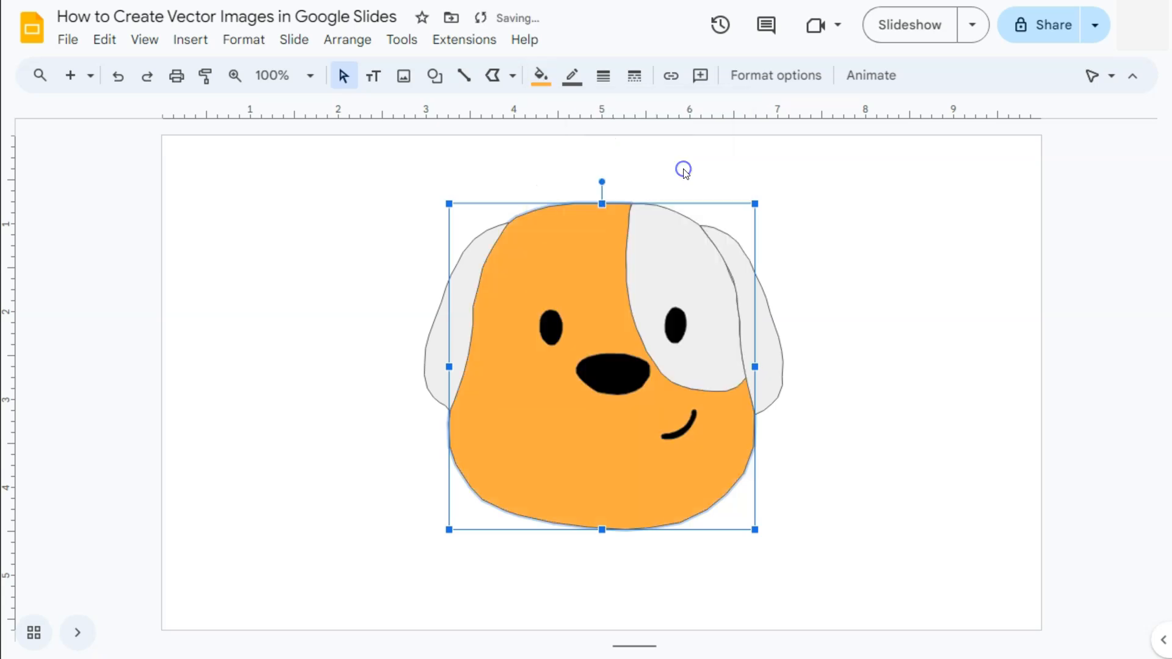
# - Fill the eye patch with a pale orange from the standard palette
pyautogui.click(646, 265)
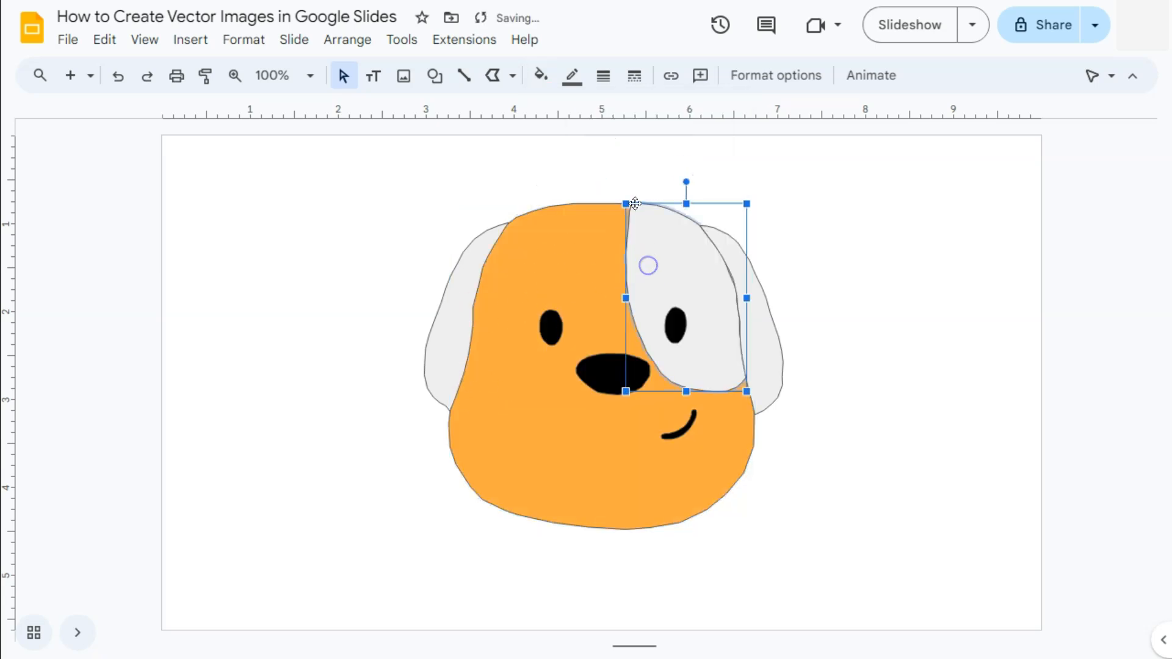
pyautogui.click(539, 77)
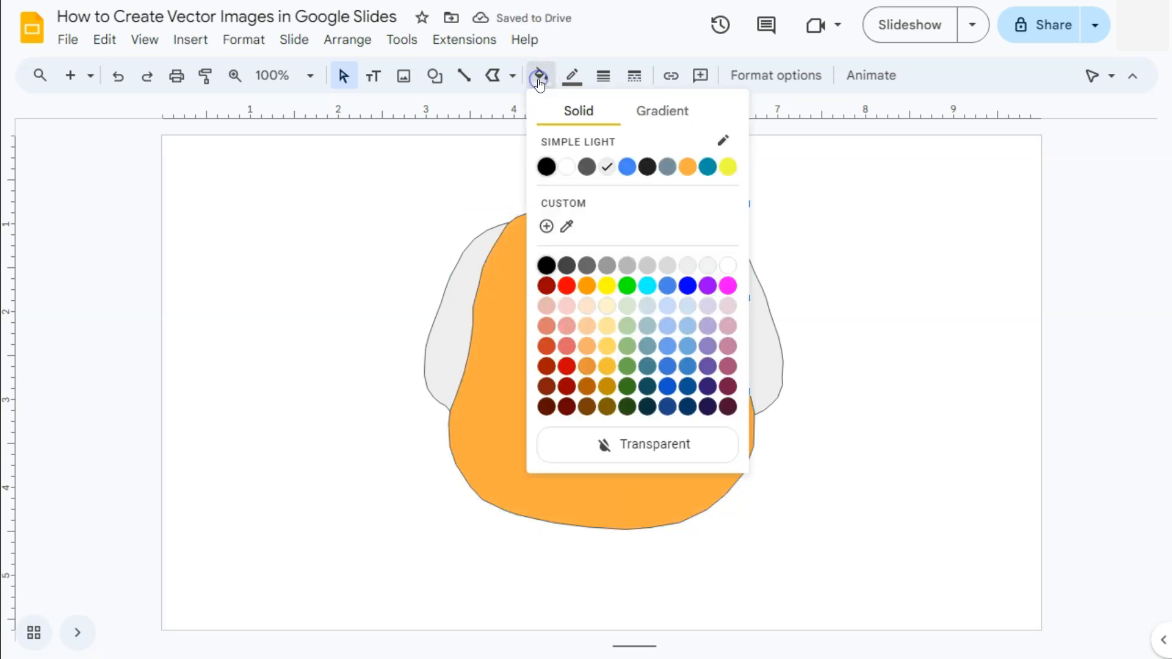
pyautogui.click(588, 307)
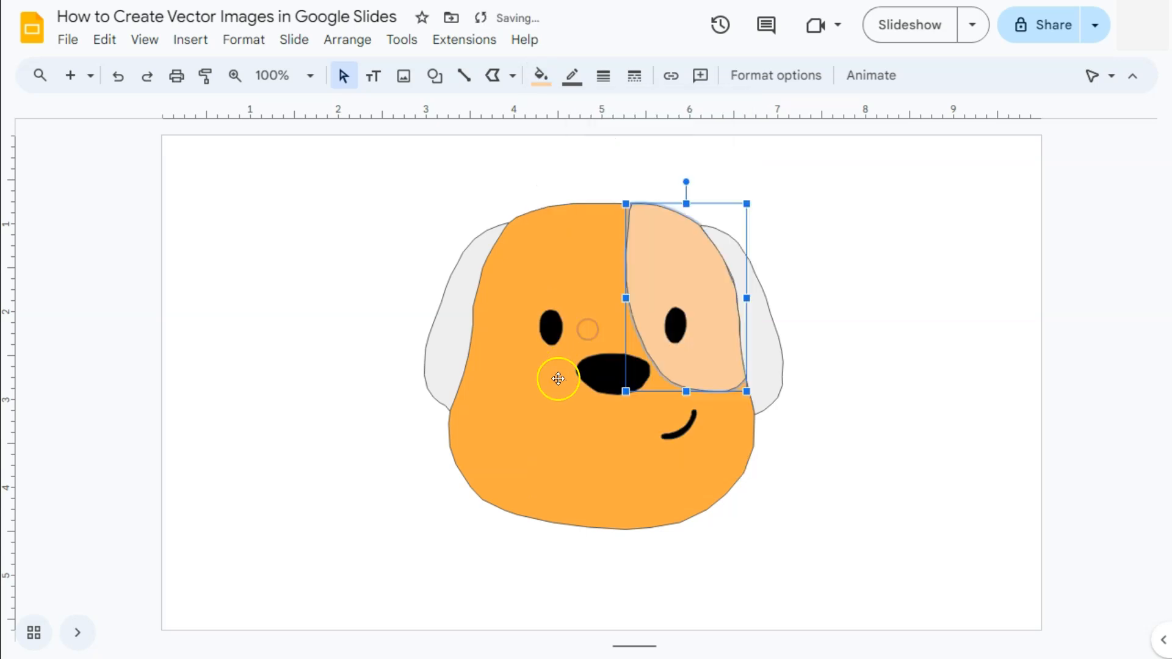
# - Fill both ears with the bright orange from the standard palette
pyautogui.click(455, 324)
pyautogui.click(537, 75)
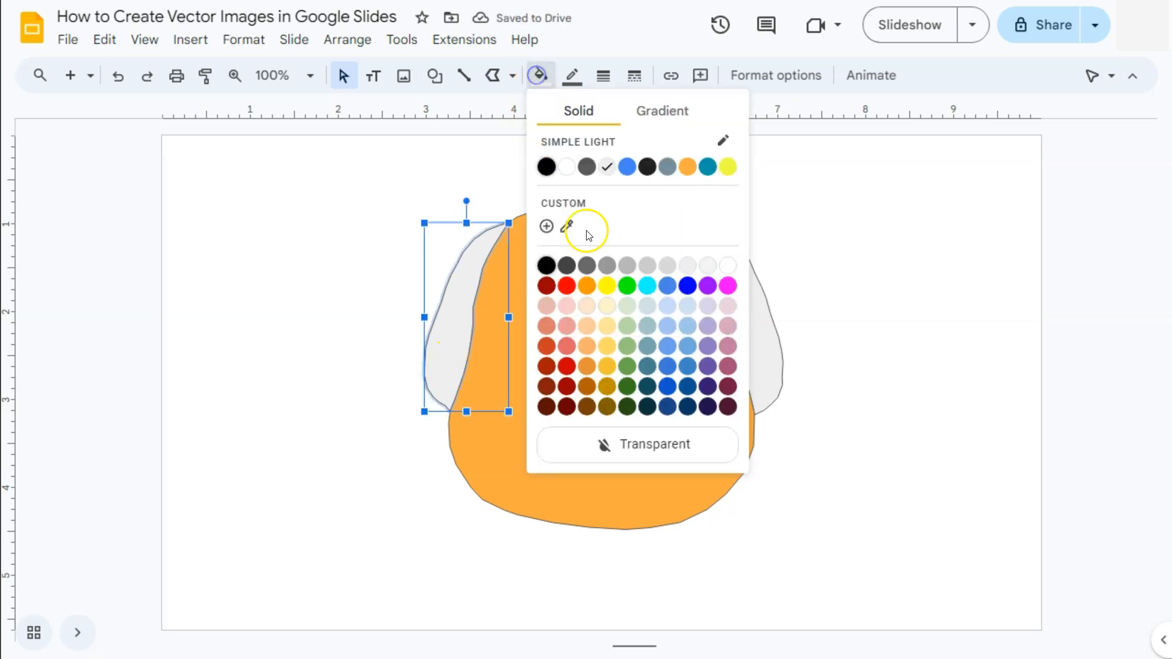
pyautogui.click(588, 288)
pyautogui.click(748, 346)
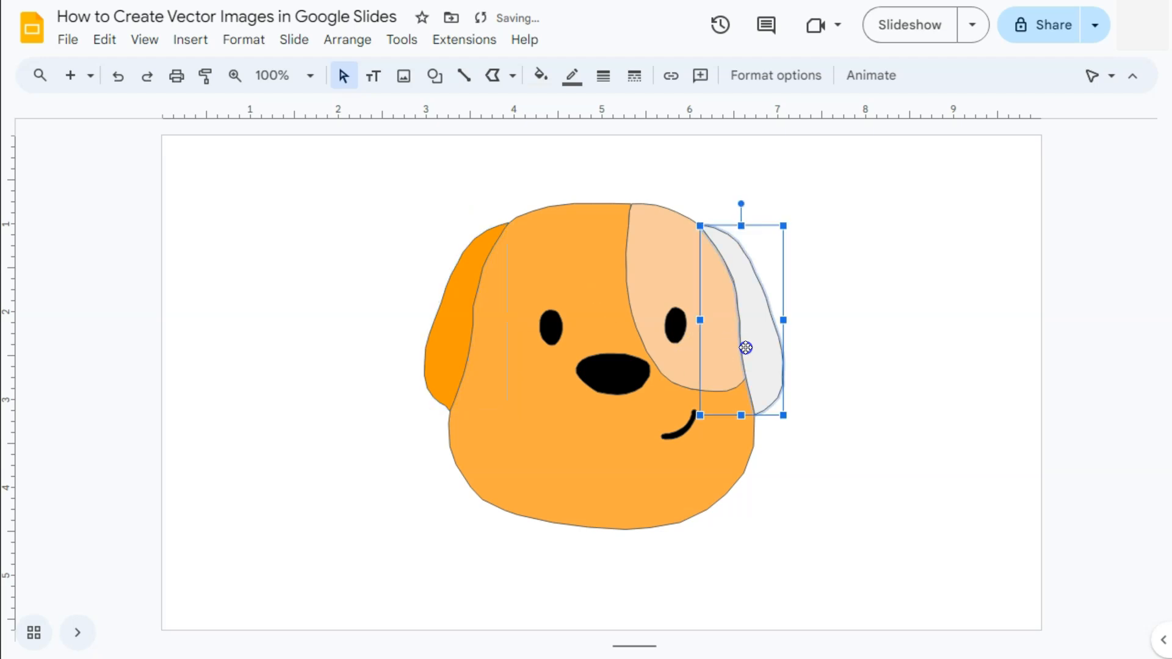
pyautogui.click(540, 77)
pyautogui.click(586, 287)
pyautogui.click(875, 275)
# - Make the borders of all the puppy shapes together transparent
pyautogui.moveTo(346, 167); pyautogui.dragTo(864, 580)
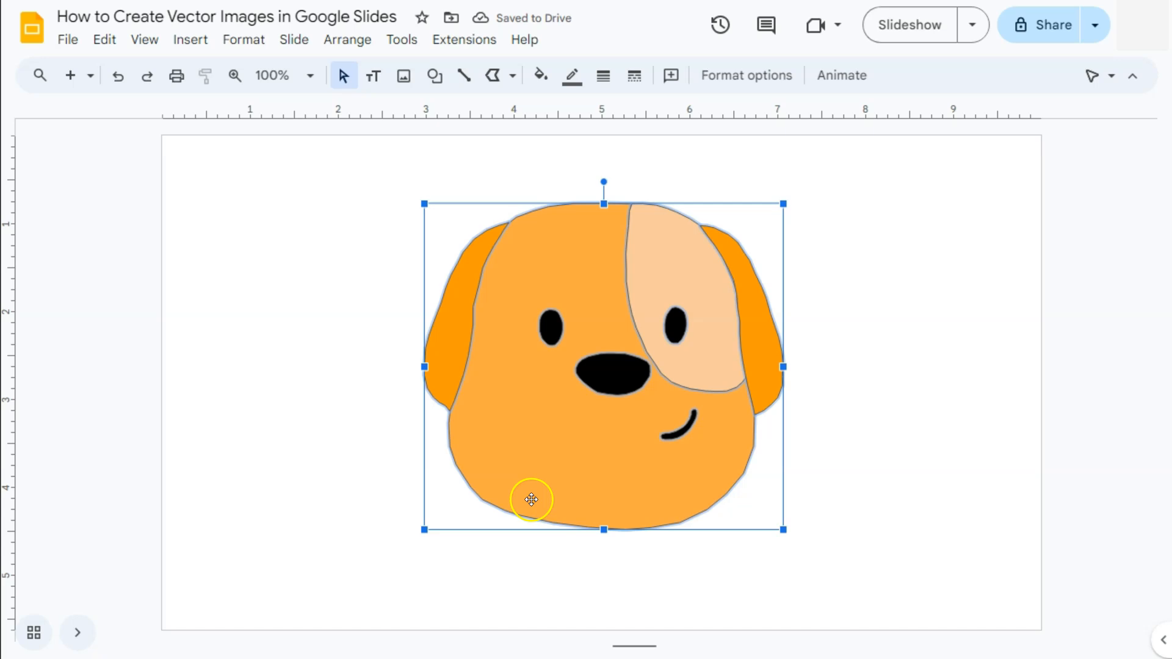
pyautogui.click(570, 76)
pyautogui.click(654, 411)
pyautogui.click(895, 466)
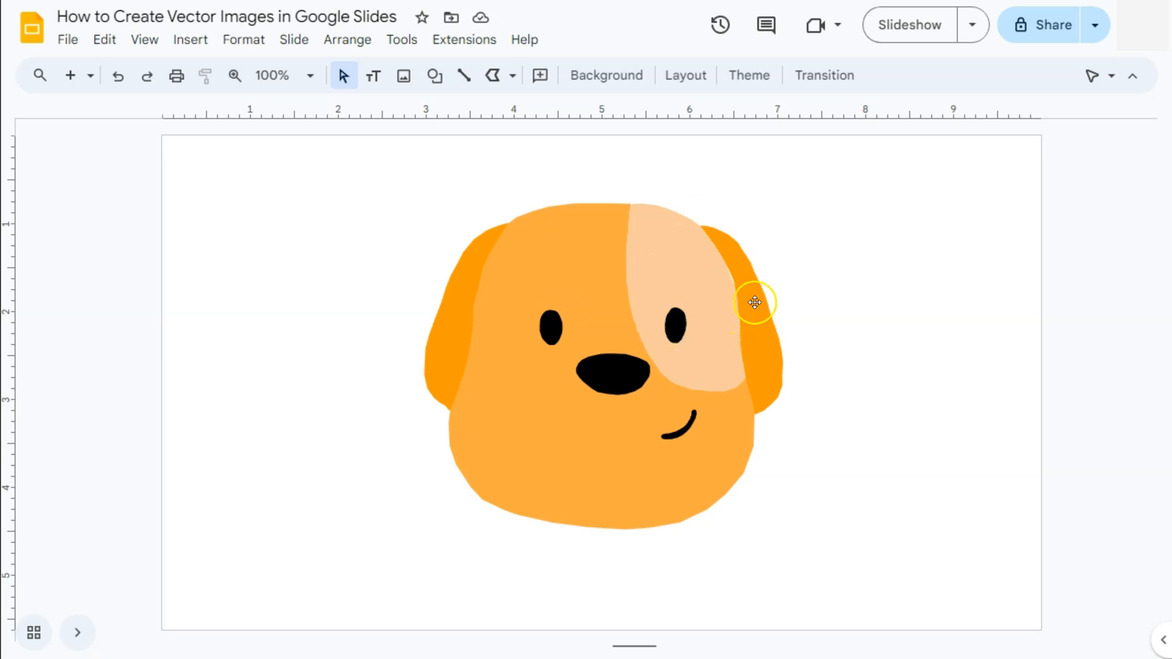
# - Edit points on the right-hand ear's inner edge to close the white gaps along the eye patch
pyautogui.keyDown('ctrl'); pyautogui.scroll(5, 745, 316); pyautogui.keyUp('ctrl')
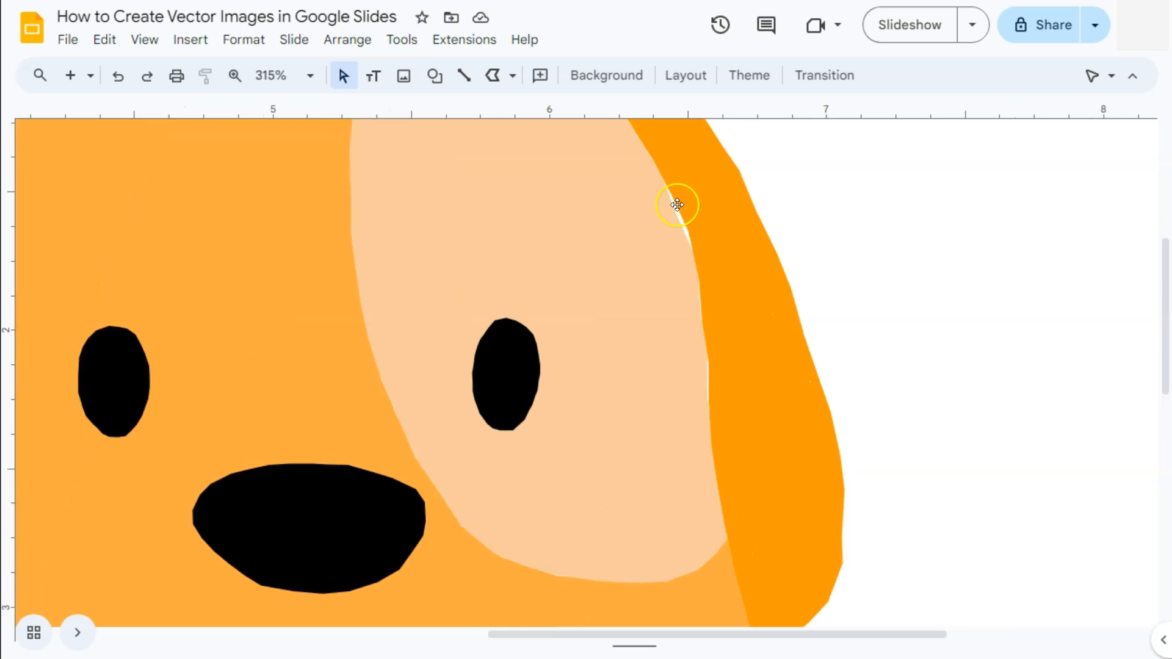
pyautogui.click(704, 198)
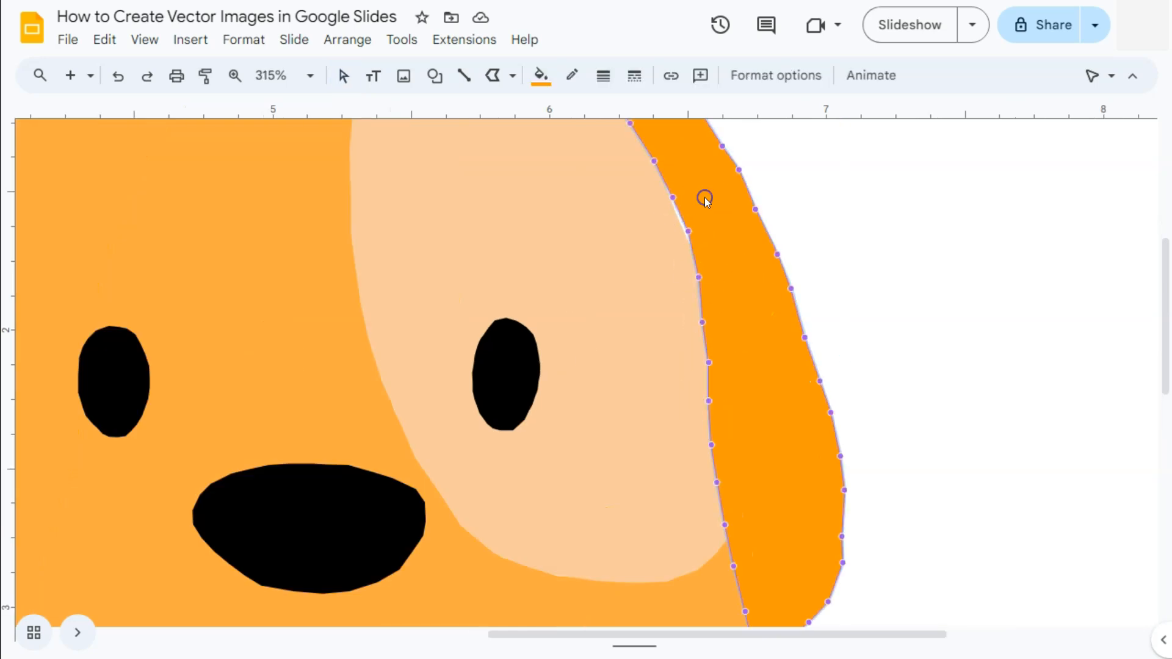
pyautogui.click(672, 198)
pyautogui.moveTo(697, 277); pyautogui.dragTo(693, 279)
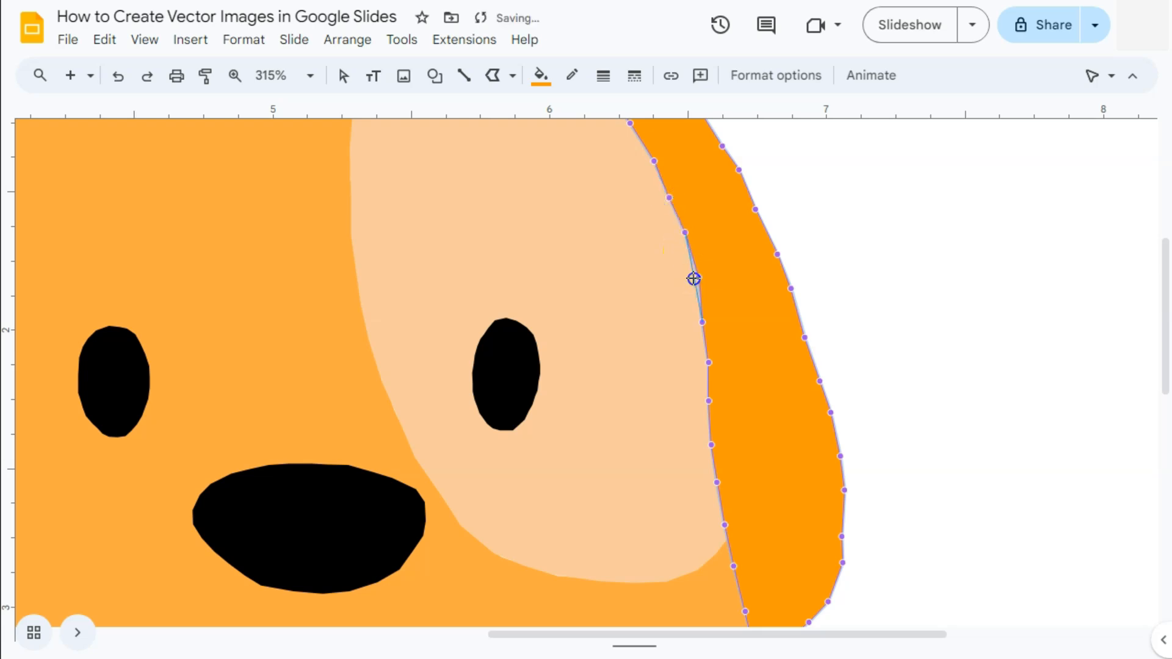
pyautogui.click(724, 309)
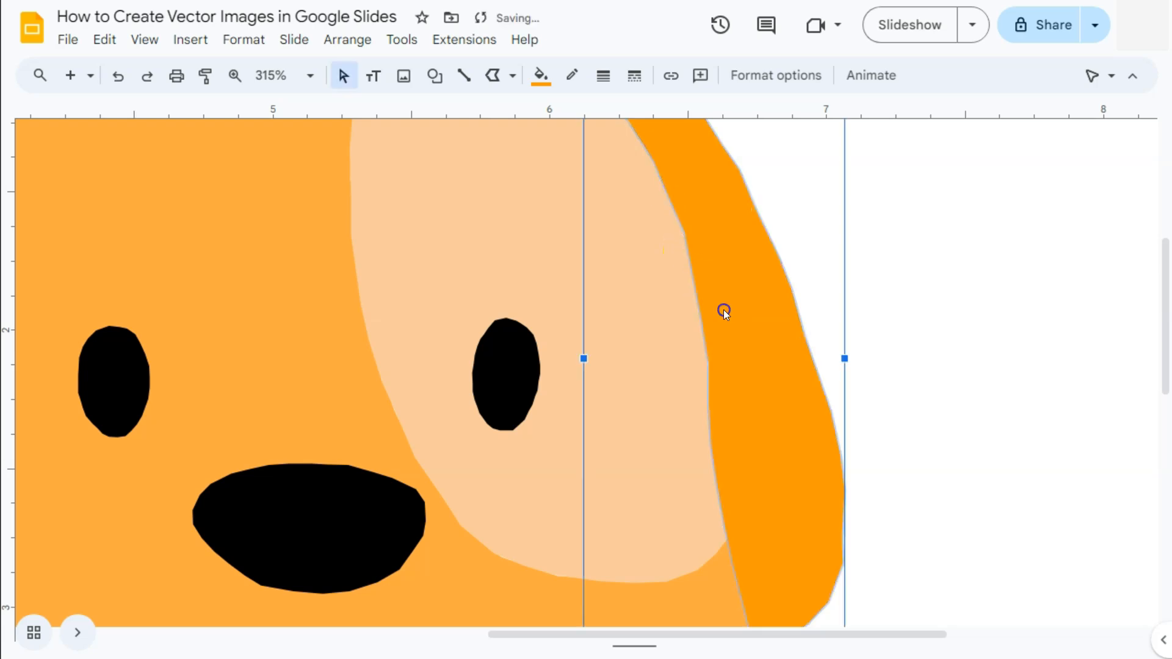
pyautogui.doubleClick(730, 343)
pyautogui.click(743, 413)
pyautogui.scroll(-4, 738, 398)
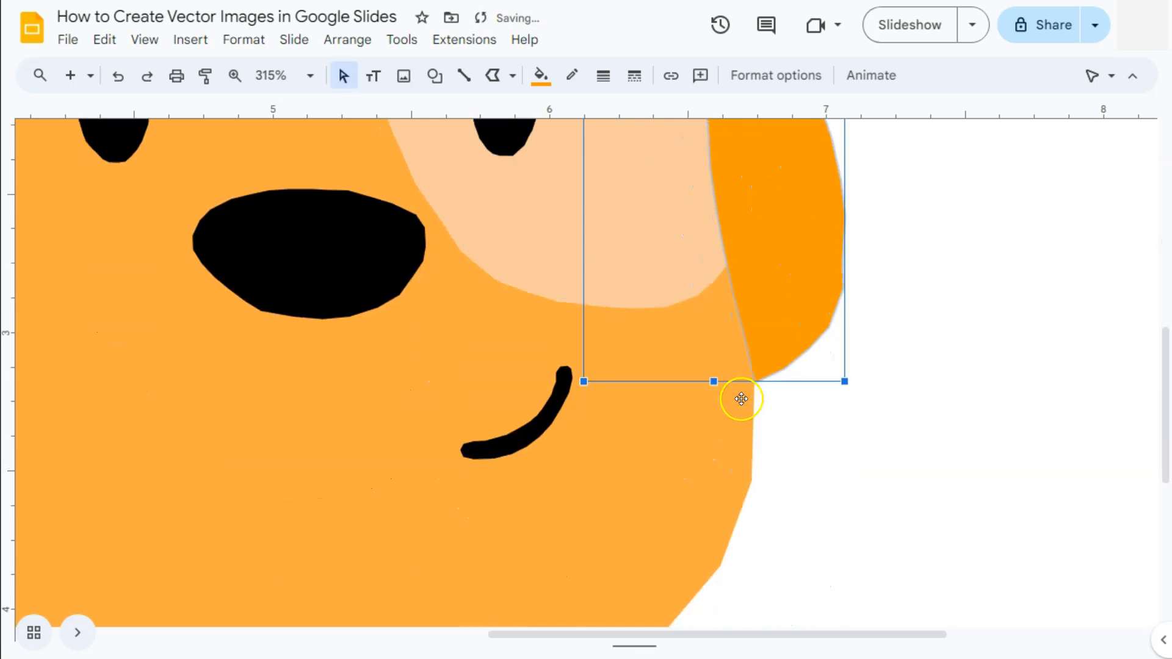
pyautogui.scroll(-2, 651, 380)
pyautogui.scroll(-4, 671, 382)
pyautogui.click(842, 353)
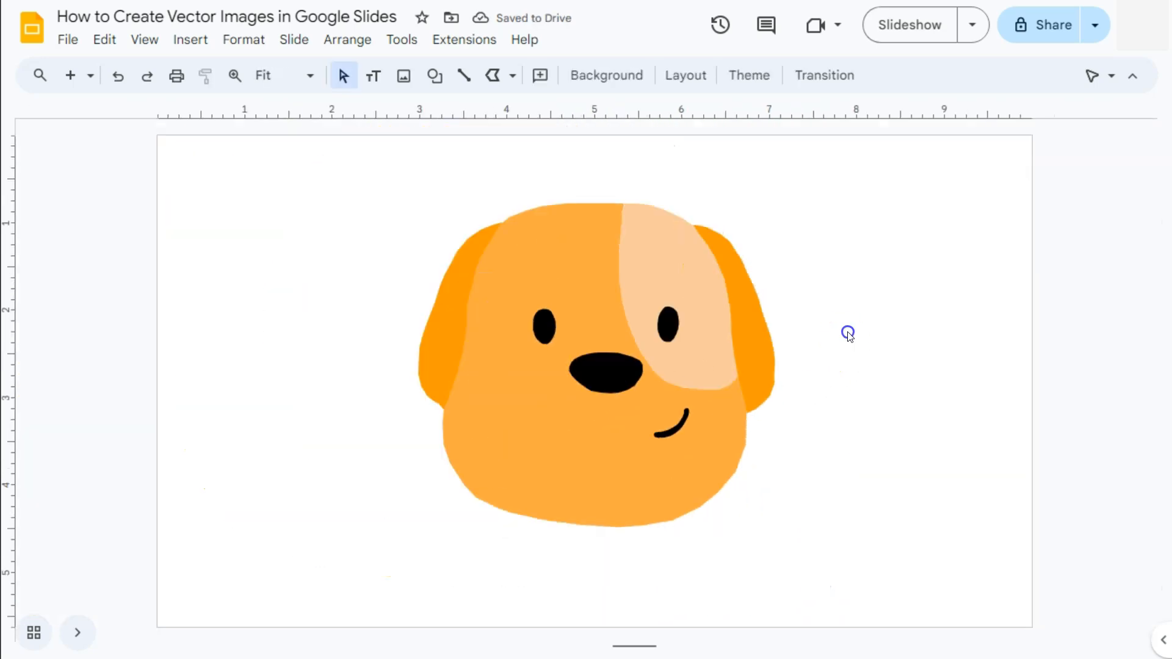